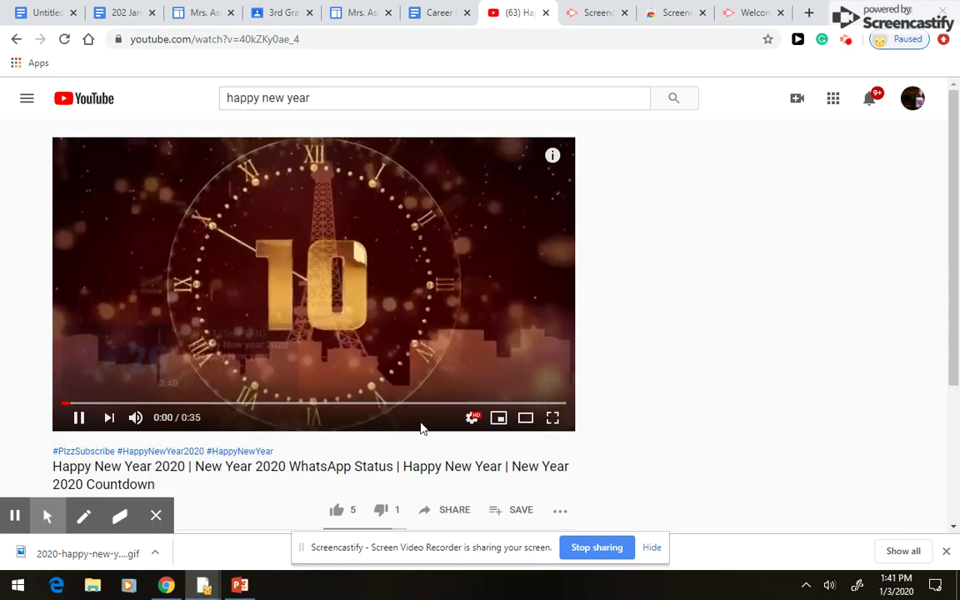
- Play the Happy New Year 2020 countdown video full screen to its end, then exit full screen
{"action": "left_click", "coordinate": [553, 417]}
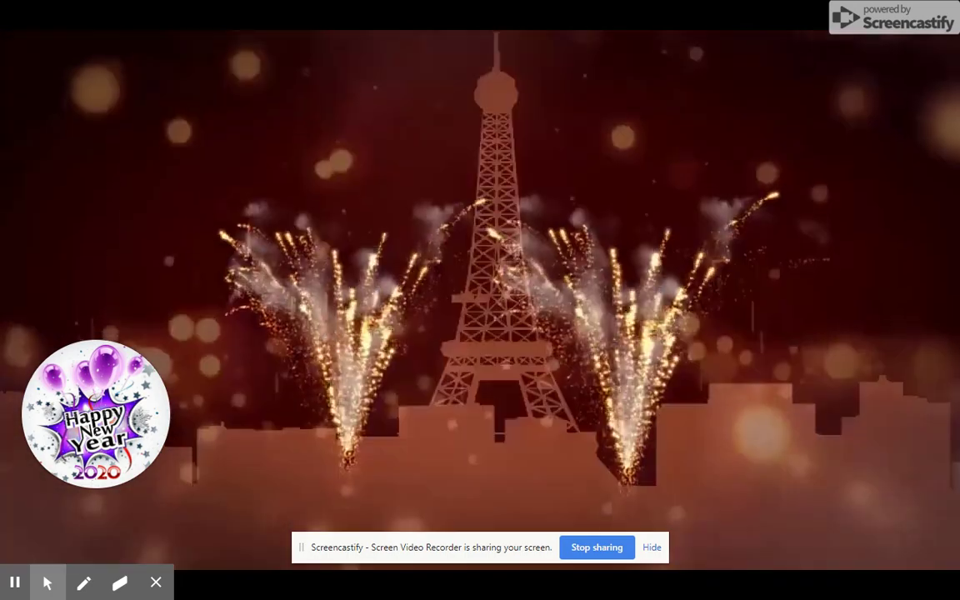
{"action": "key", "text": "Escape"}
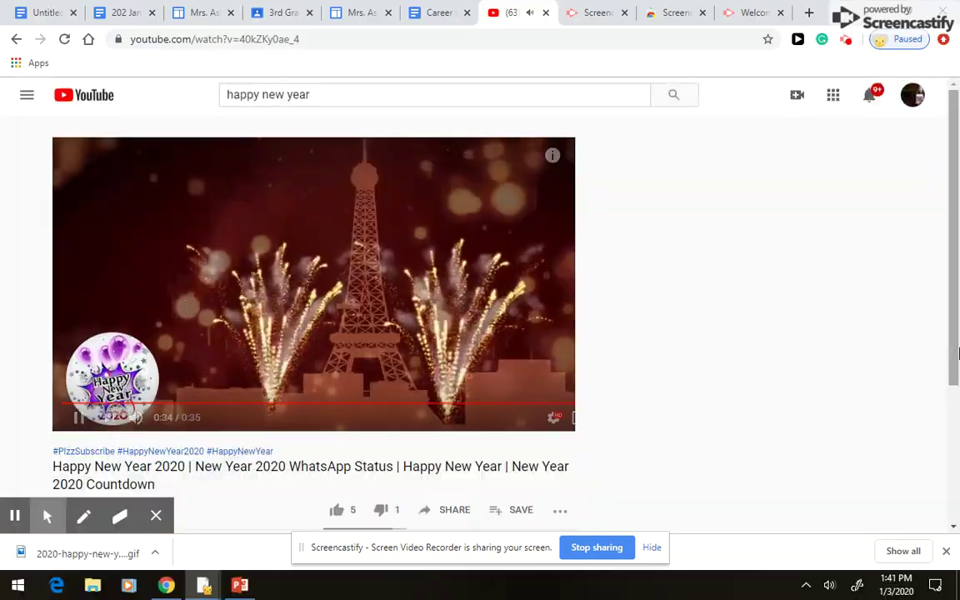
- Close the New Year countdown tab and switch to the Computer fonts document
{"action": "left_click", "coordinate": [547, 13]}
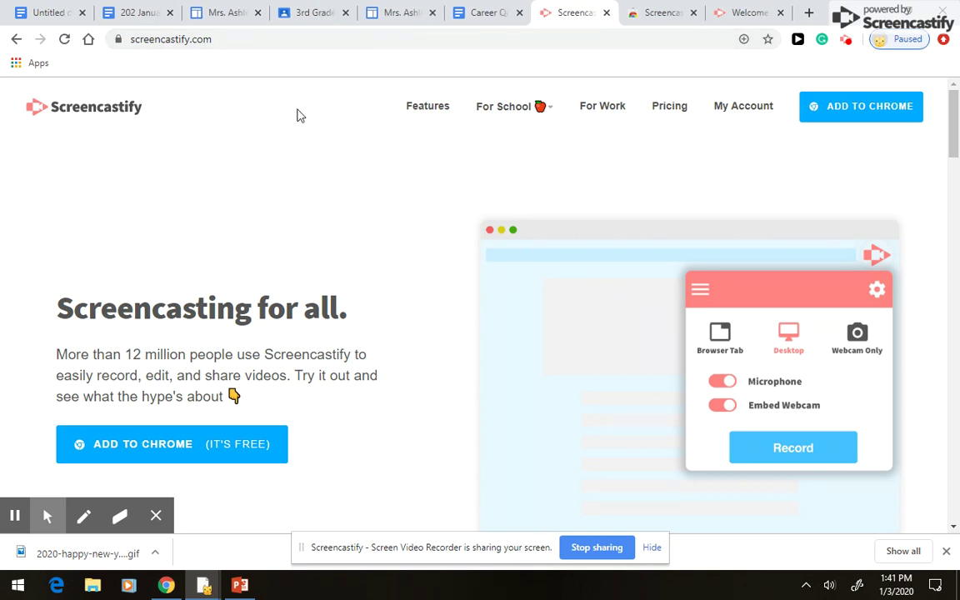
{"action": "left_click", "coordinate": [48, 15]}
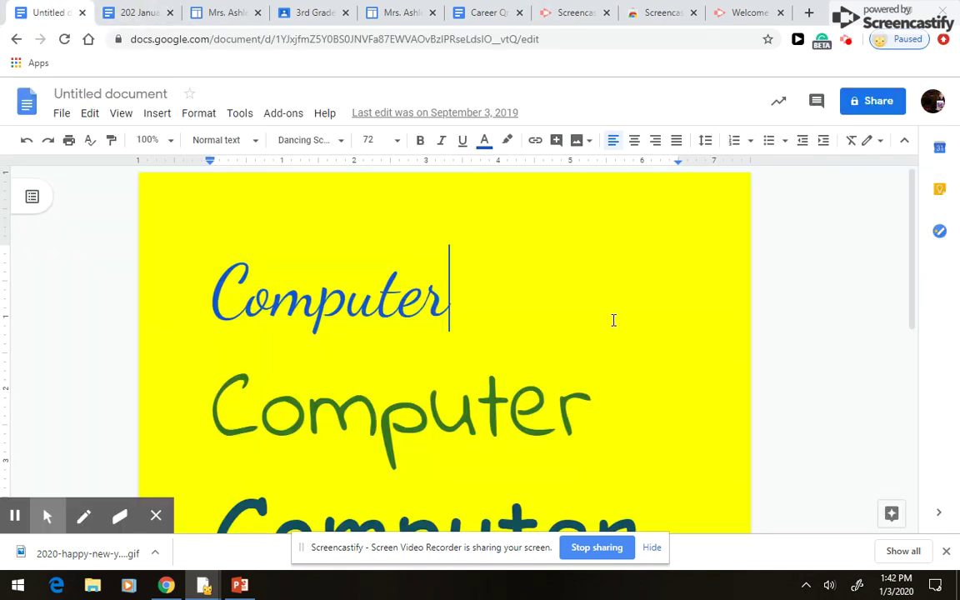
- Scroll through the yellow Computer fonts document, then switch to the school technology site editor
{"action": "scroll", "coordinate": [614, 320], "scroll_direction": "down", "scroll_amount": 1}
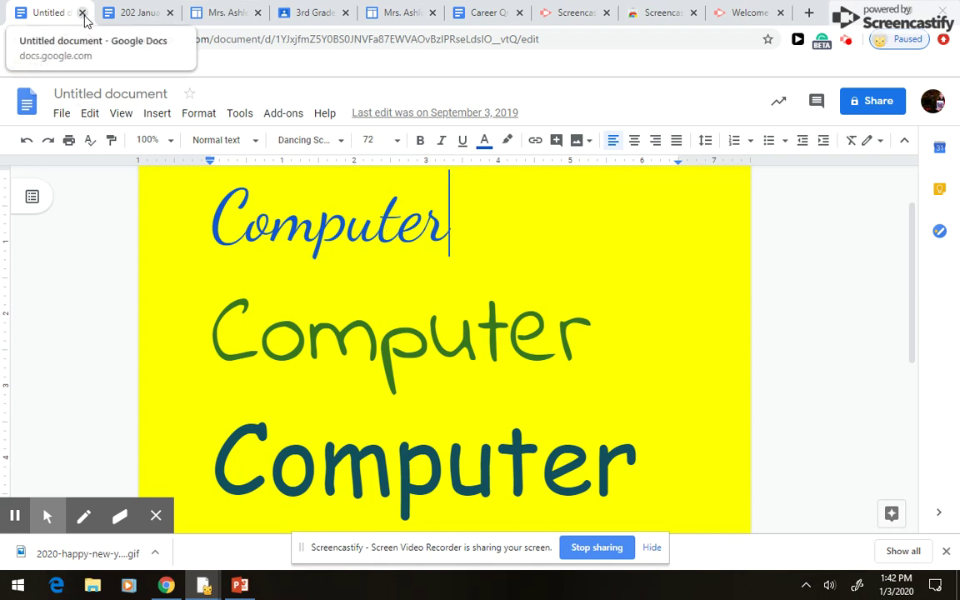
{"action": "left_click", "coordinate": [219, 13]}
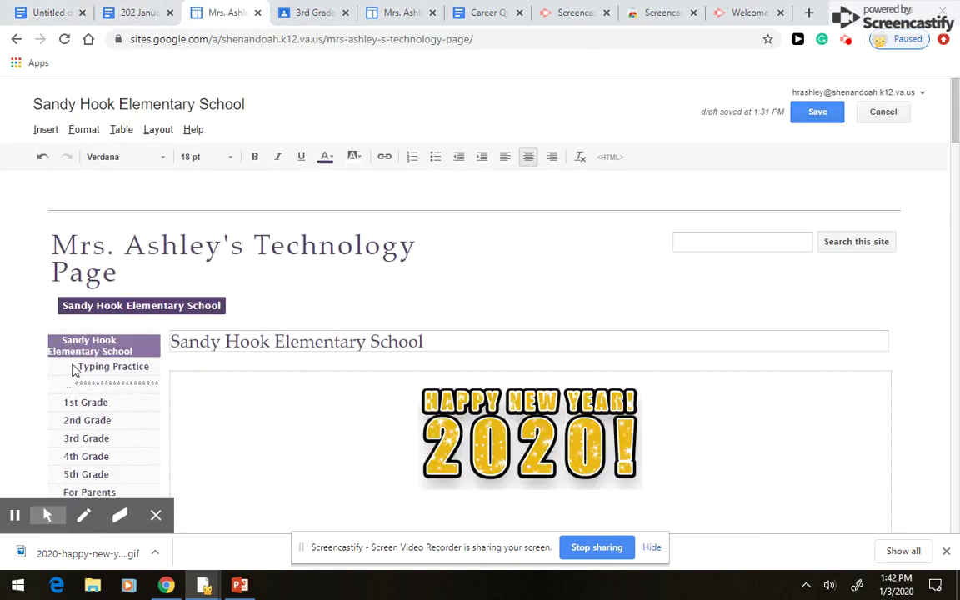
- Open the Typing Practice page, visit its linked typing speed test, and come back
{"action": "scroll", "coordinate": [117, 375], "scroll_direction": "down", "scroll_amount": 1}
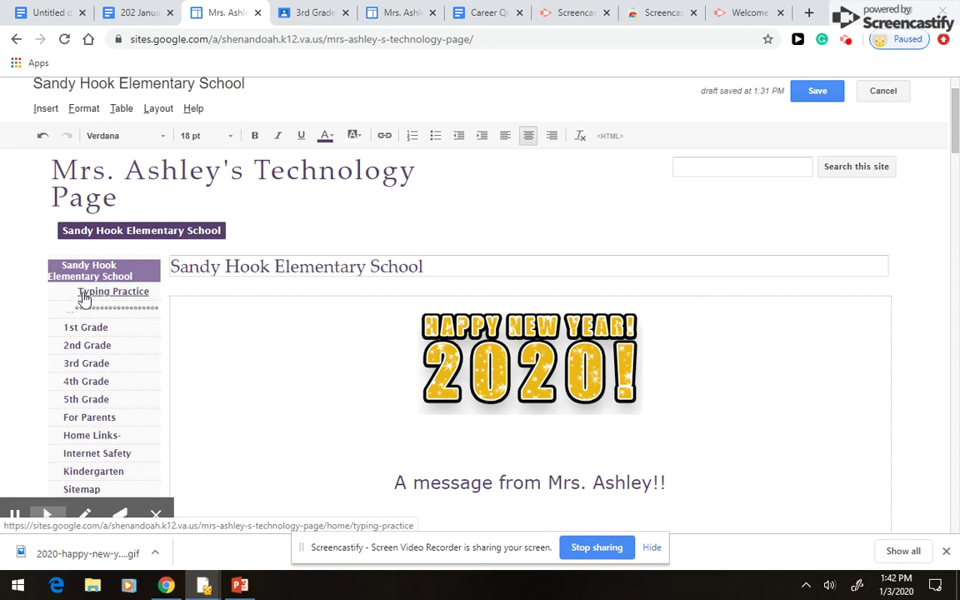
{"action": "left_click", "coordinate": [117, 297]}
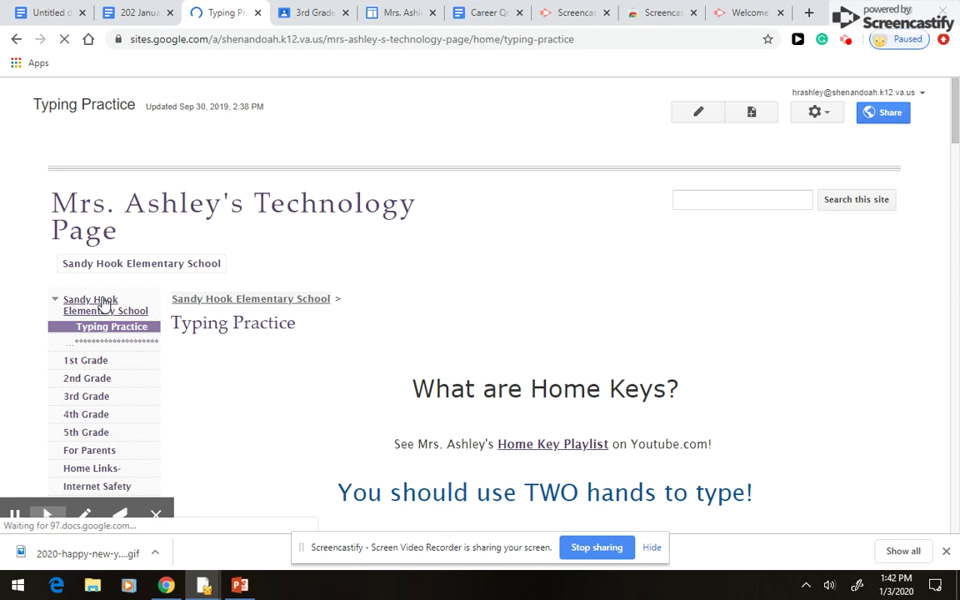
{"action": "scroll", "coordinate": [291, 346], "scroll_direction": "down", "scroll_amount": 2}
{"action": "scroll", "coordinate": [291, 346], "scroll_direction": "down", "scroll_amount": 1}
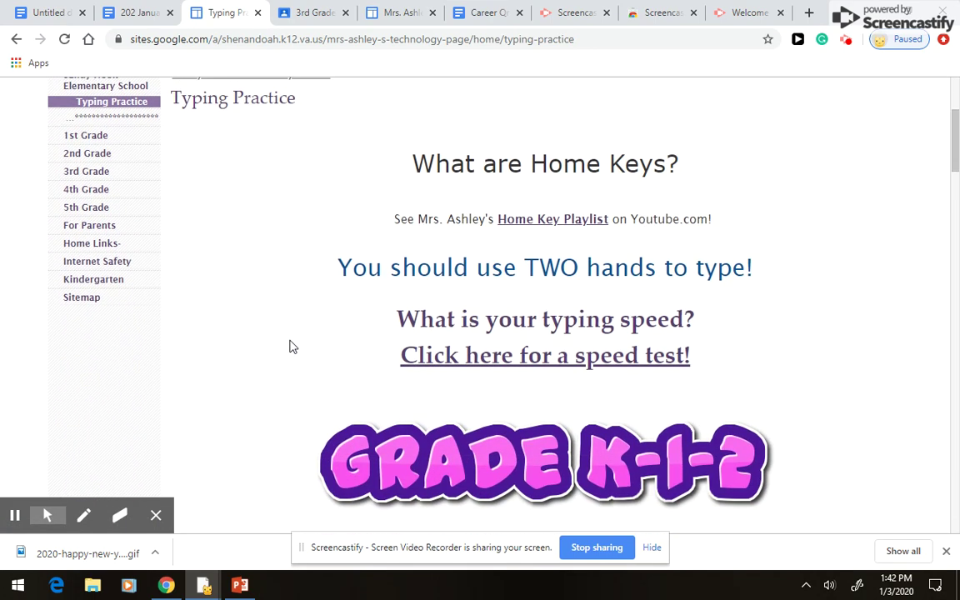
{"action": "left_click", "coordinate": [505, 367]}
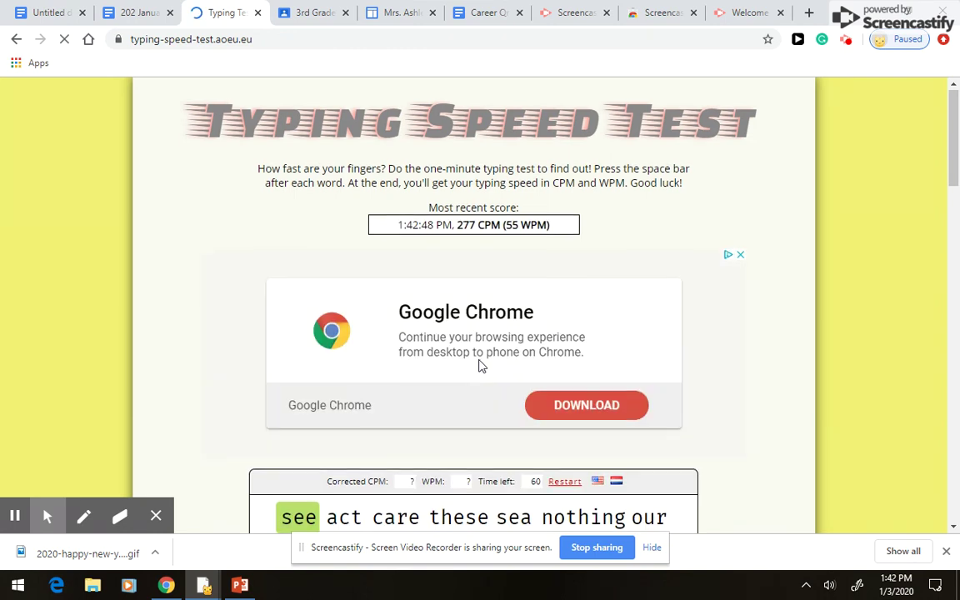
{"action": "scroll", "coordinate": [481, 364], "scroll_direction": "down", "scroll_amount": 2}
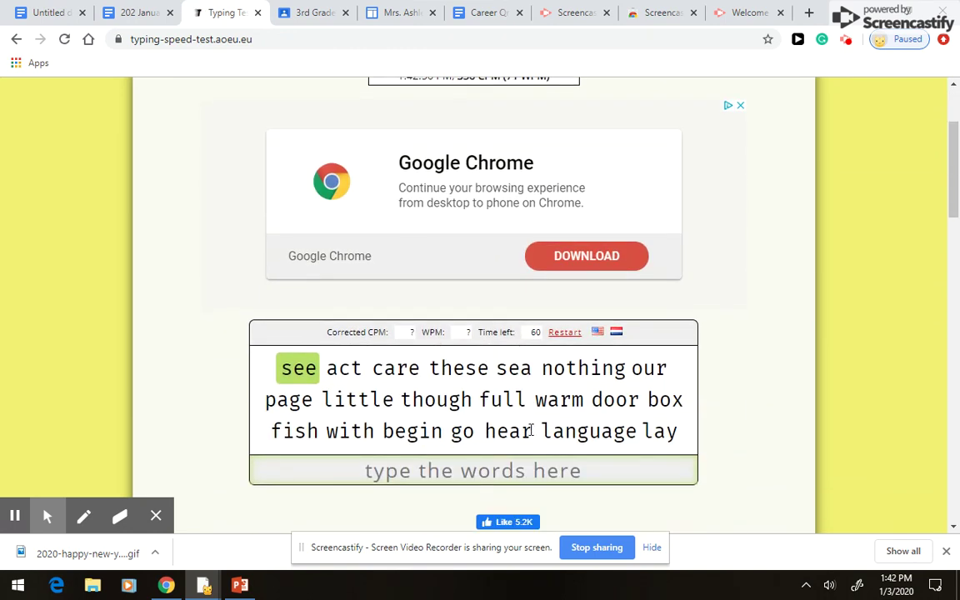
{"action": "left_click", "coordinate": [15, 40]}
- Review the Typing Practice game tables, then switch to the 3rd Grade 2019-20 Classroom stream
{"action": "scroll", "coordinate": [318, 222], "scroll_direction": "down", "scroll_amount": 4}
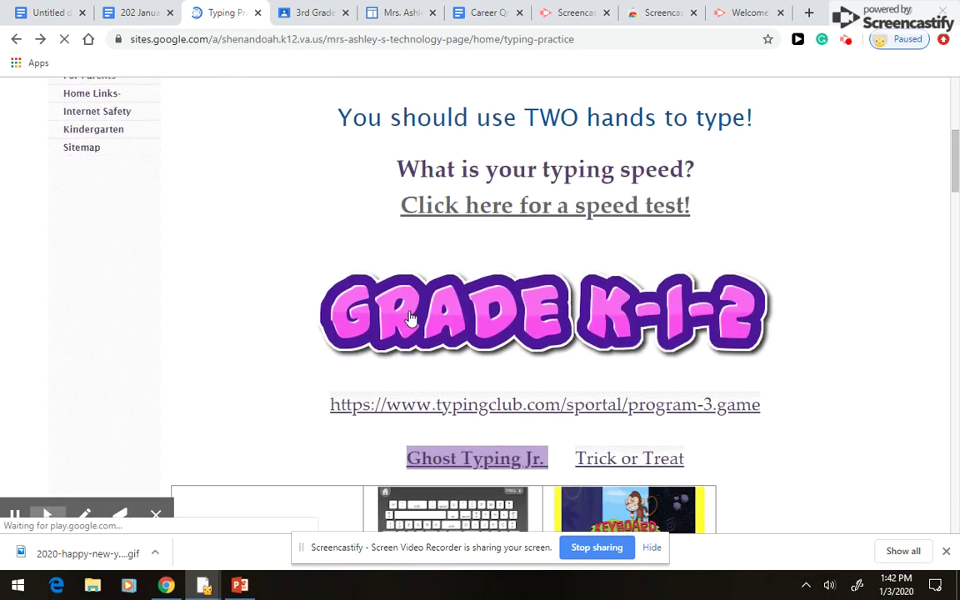
{"action": "scroll", "coordinate": [406, 291], "scroll_direction": "down", "scroll_amount": 2}
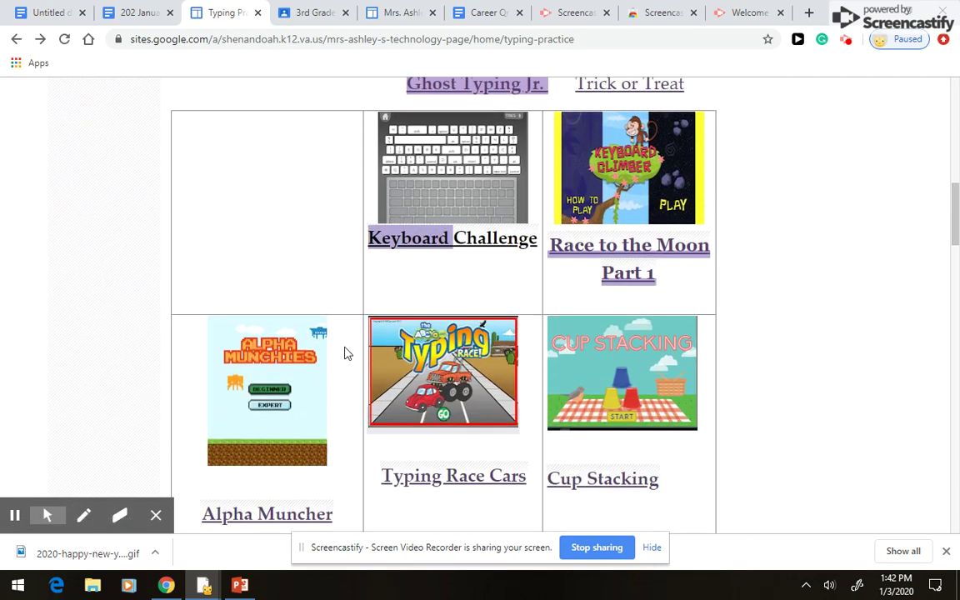
{"action": "scroll", "coordinate": [367, 364], "scroll_direction": "down", "scroll_amount": 6}
{"action": "scroll", "coordinate": [397, 372], "scroll_direction": "down", "scroll_amount": 10}
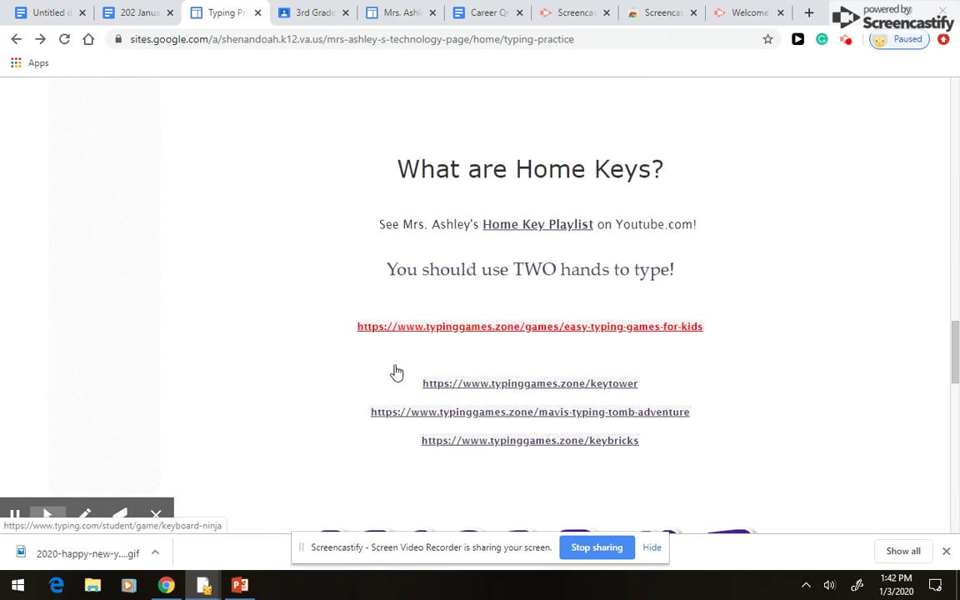
{"action": "scroll", "coordinate": [547, 286], "scroll_direction": "down", "scroll_amount": 5}
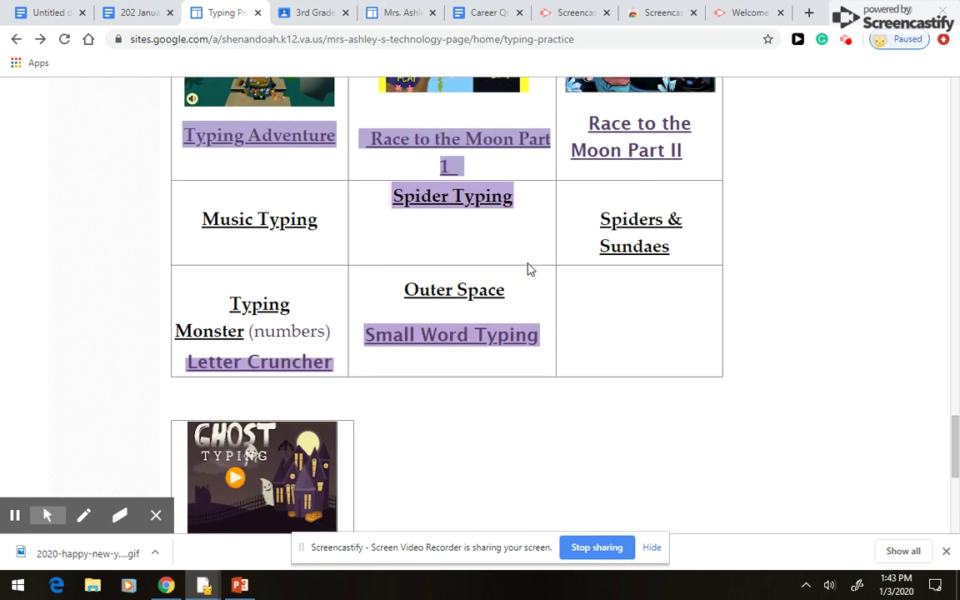
{"action": "scroll", "coordinate": [527, 269], "scroll_direction": "down", "scroll_amount": 5}
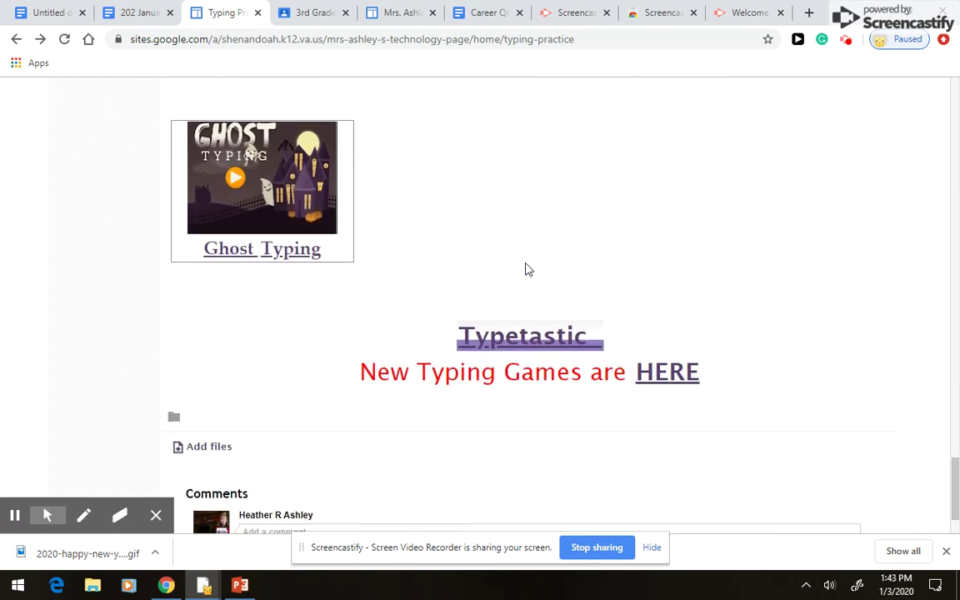
{"action": "scroll", "coordinate": [521, 262], "scroll_direction": "up", "scroll_amount": 7}
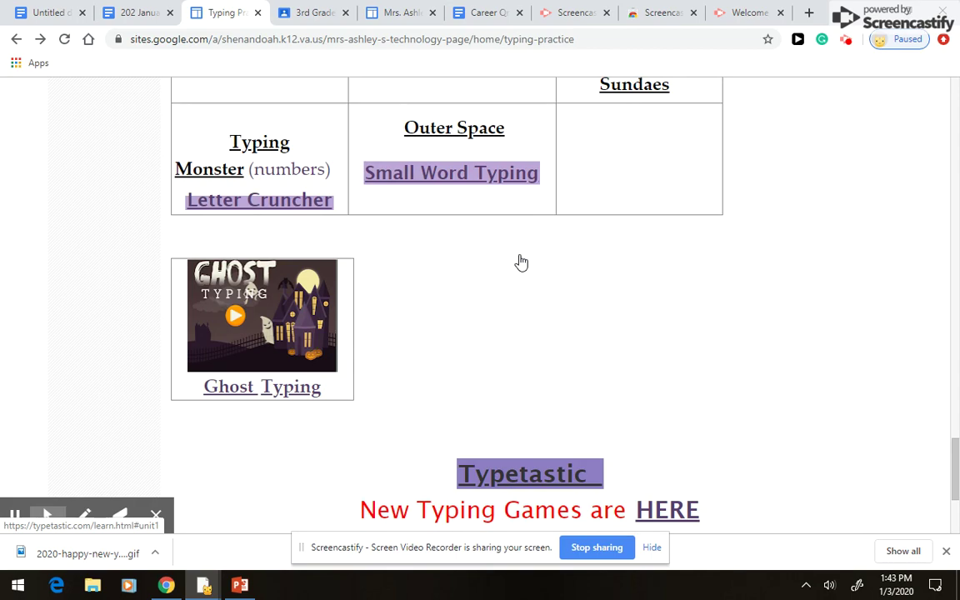
{"action": "scroll", "coordinate": [521, 262], "scroll_direction": "up", "scroll_amount": 10}
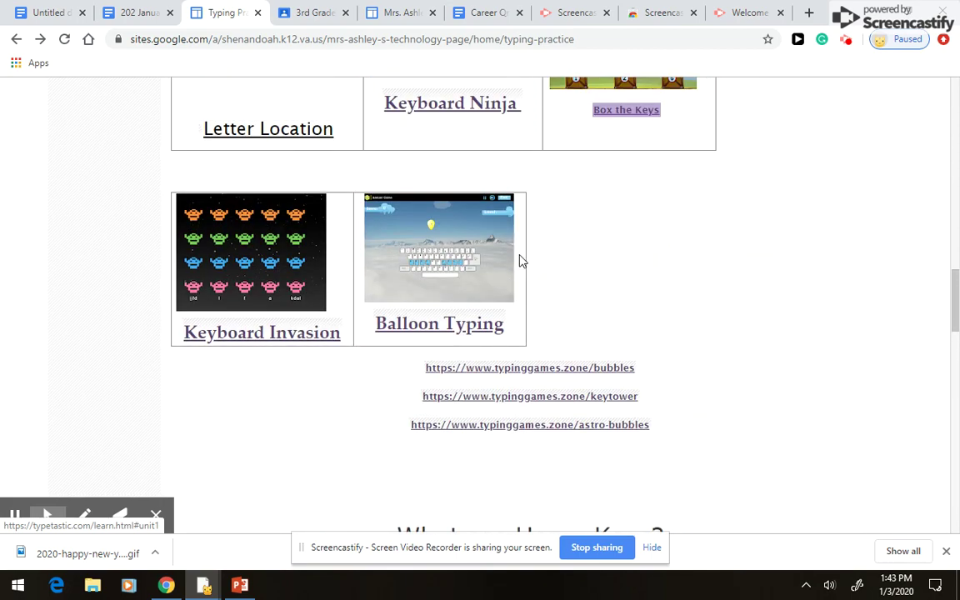
{"action": "scroll", "coordinate": [521, 261], "scroll_direction": "up", "scroll_amount": 9}
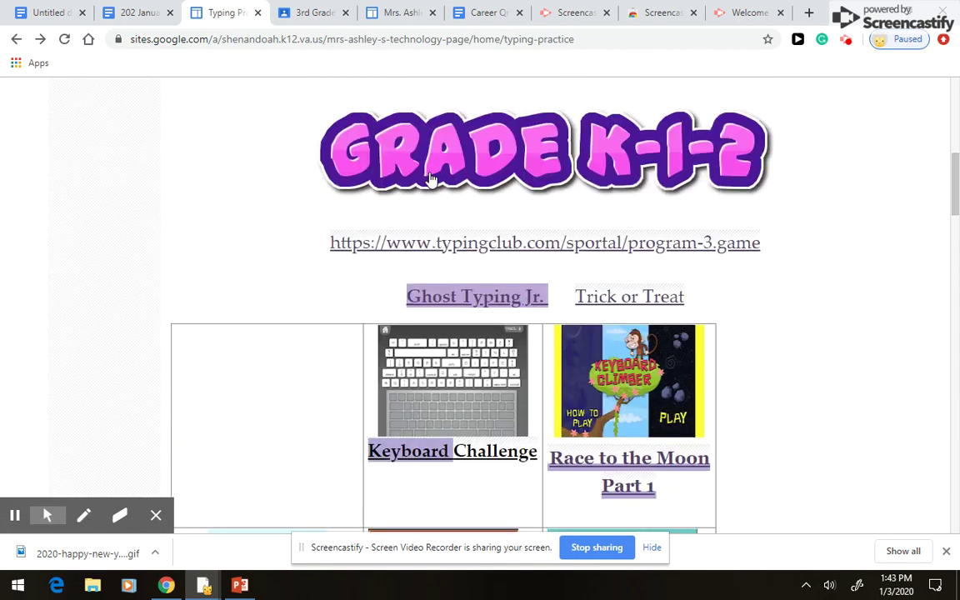
{"action": "left_click", "coordinate": [310, 12]}
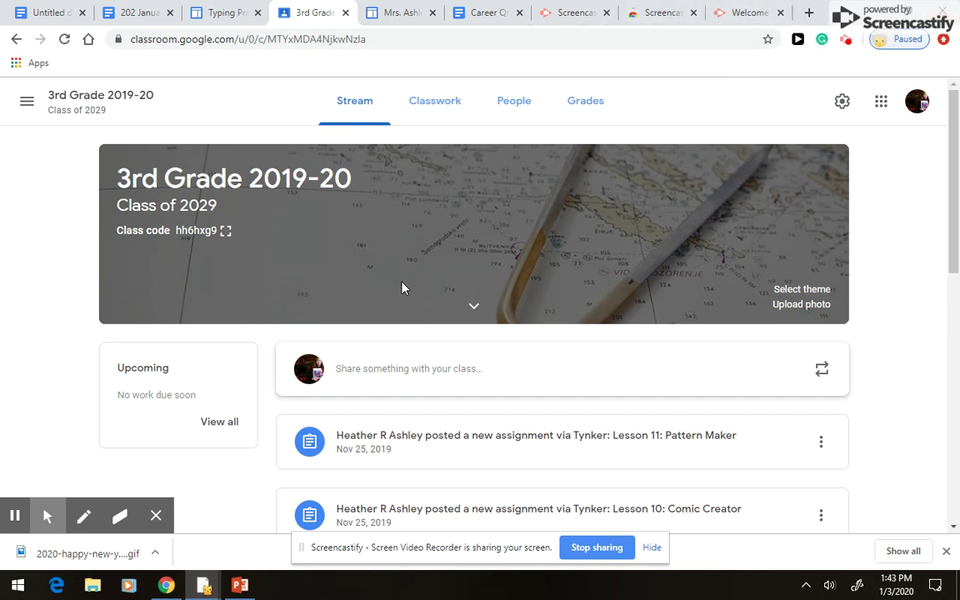
{"action": "scroll", "coordinate": [403, 285], "scroll_direction": "down", "scroll_amount": 2}
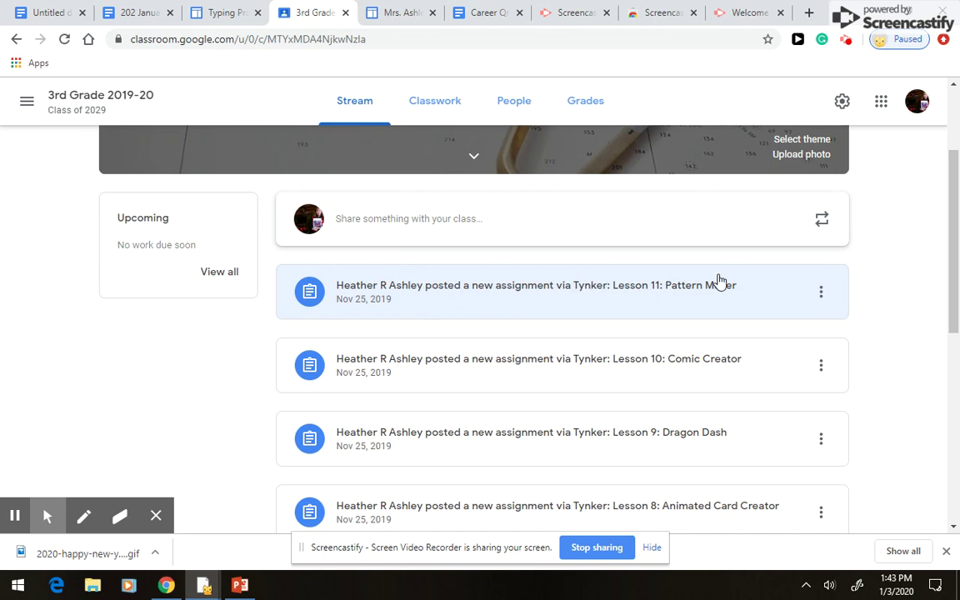
{"action": "scroll", "coordinate": [621, 369], "scroll_direction": "down", "scroll_amount": 4}
{"action": "scroll", "coordinate": [542, 373], "scroll_direction": "down", "scroll_amount": 2}
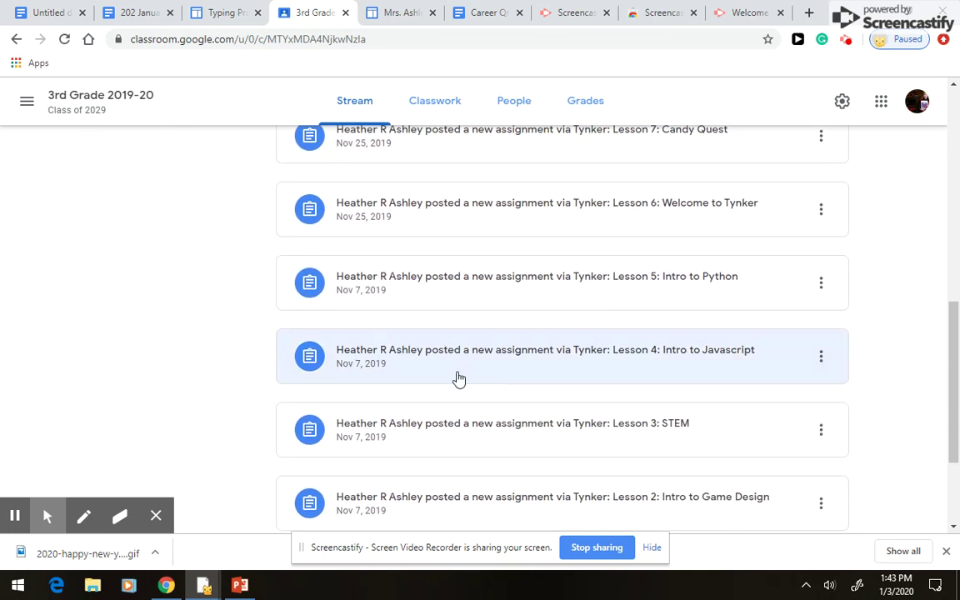
{"action": "scroll", "coordinate": [642, 446], "scroll_direction": "down", "scroll_amount": 2}
{"action": "scroll", "coordinate": [604, 435], "scroll_direction": "up", "scroll_amount": 10}
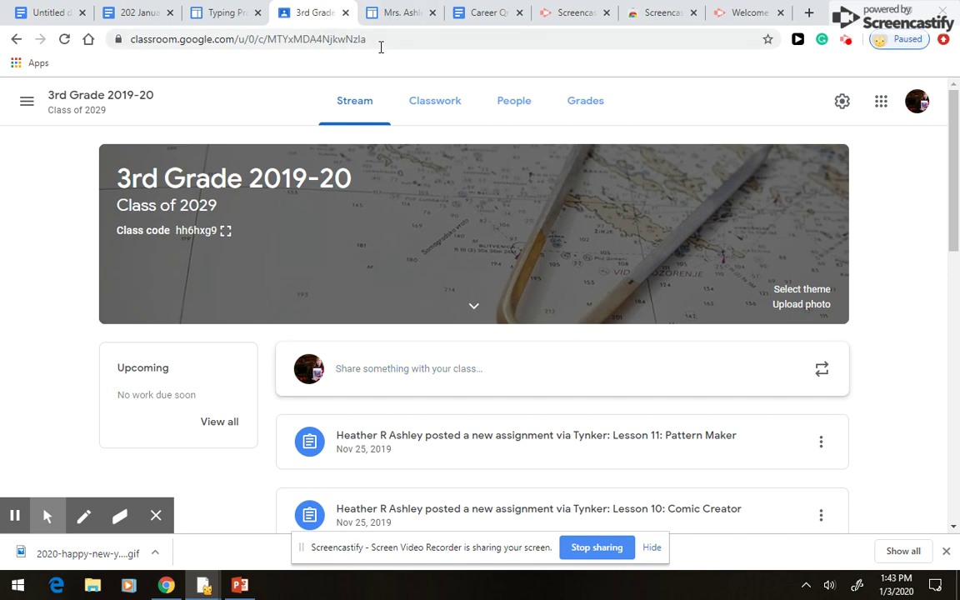
{"action": "left_click", "coordinate": [388, 14]}
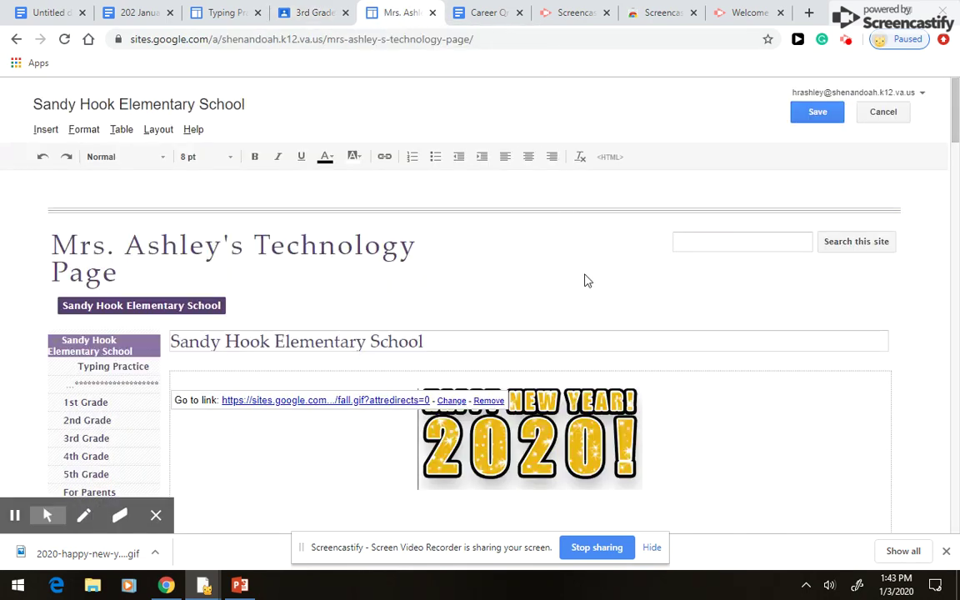
- Look through the Hour of Code section and back to the top, then open the 1st Grade page
{"action": "scroll", "coordinate": [583, 274], "scroll_direction": "down", "scroll_amount": 10}
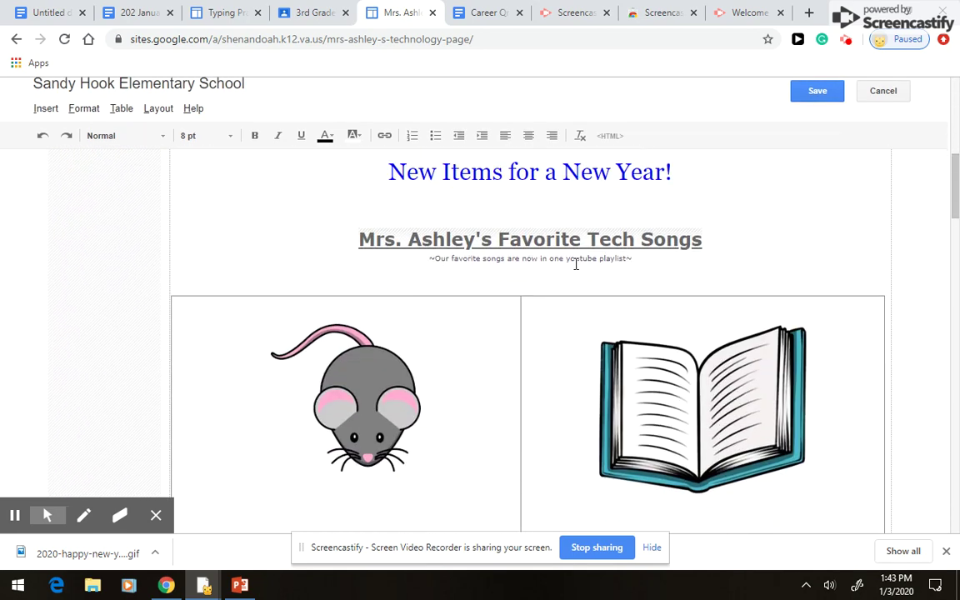
{"action": "scroll", "coordinate": [575, 264], "scroll_direction": "down", "scroll_amount": 4}
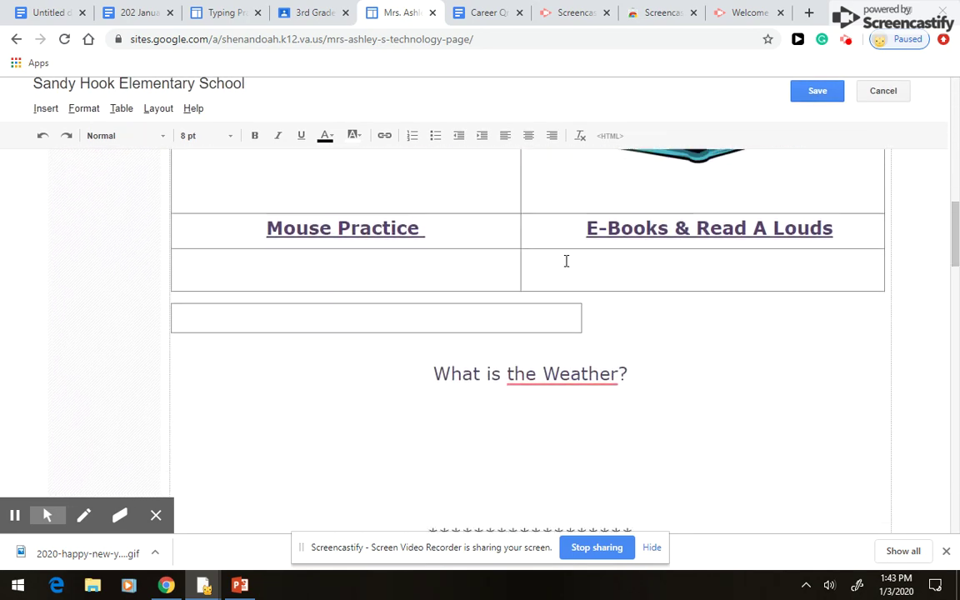
{"action": "scroll", "coordinate": [566, 261], "scroll_direction": "down", "scroll_amount": 3}
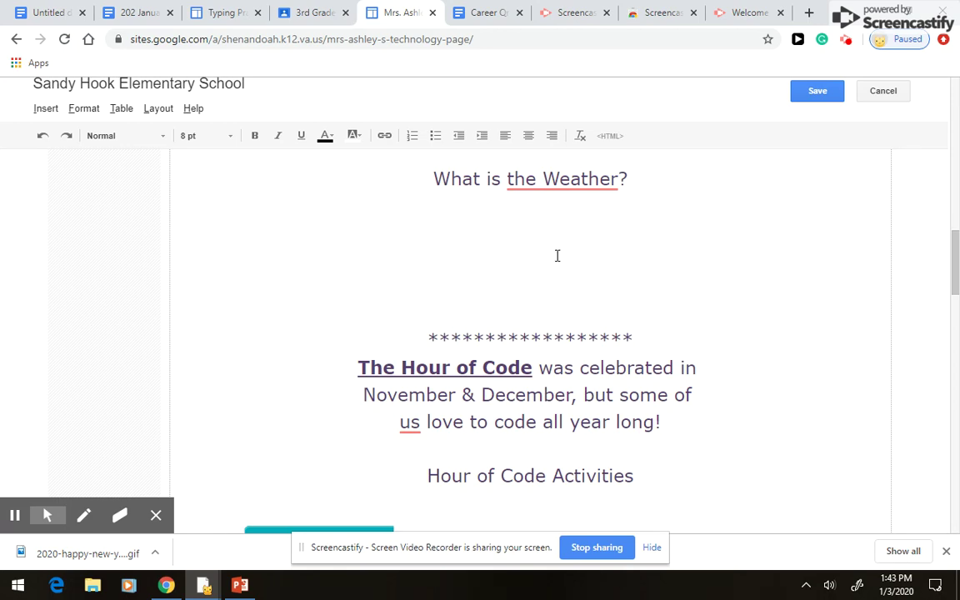
{"action": "scroll", "coordinate": [542, 246], "scroll_direction": "down", "scroll_amount": 1}
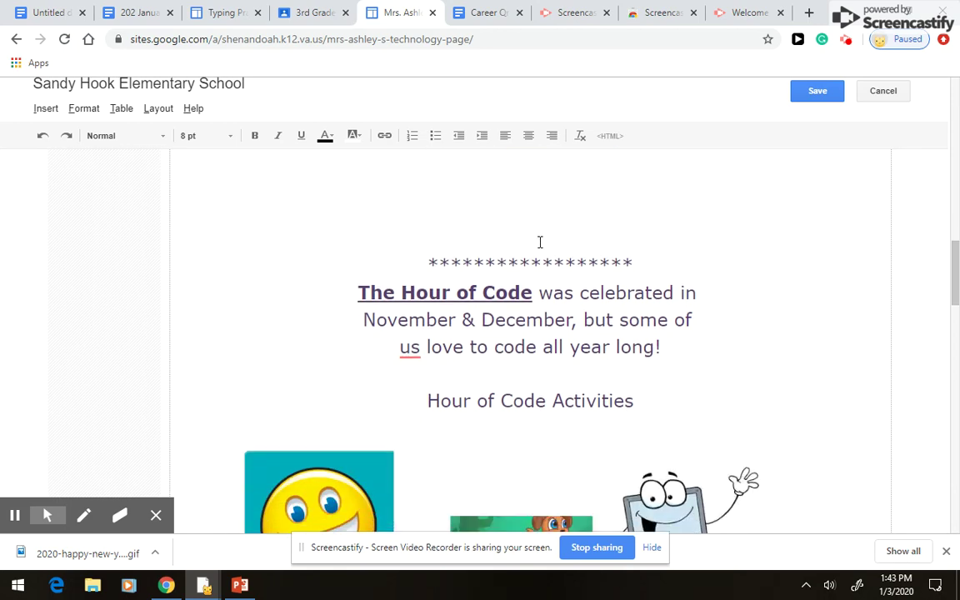
{"action": "scroll", "coordinate": [540, 242], "scroll_direction": "down", "scroll_amount": 1}
{"action": "scroll", "coordinate": [537, 184], "scroll_direction": "down", "scroll_amount": 1}
{"action": "scroll", "coordinate": [538, 244], "scroll_direction": "up", "scroll_amount": 1}
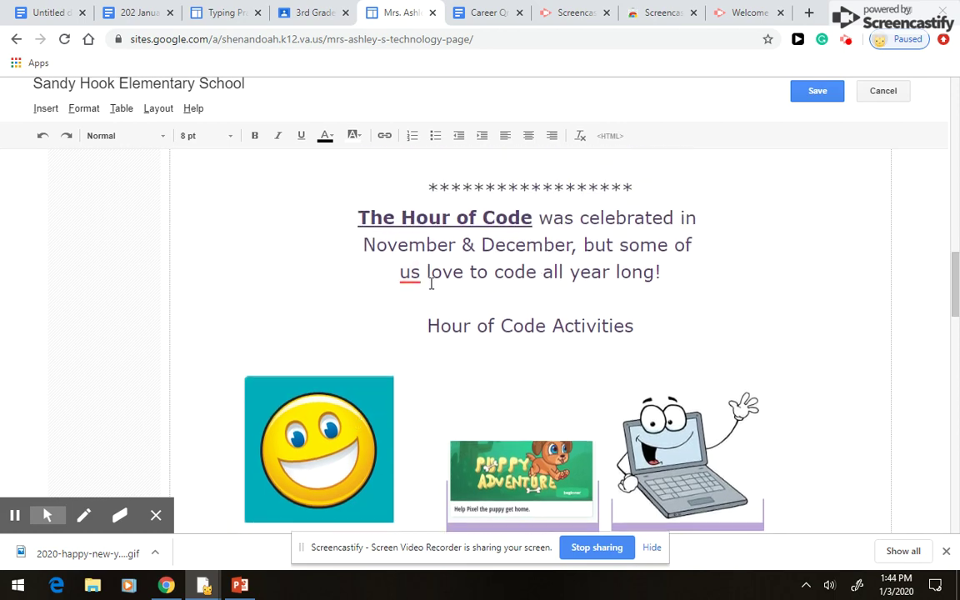
{"action": "scroll", "coordinate": [579, 372], "scroll_direction": "down", "scroll_amount": 3}
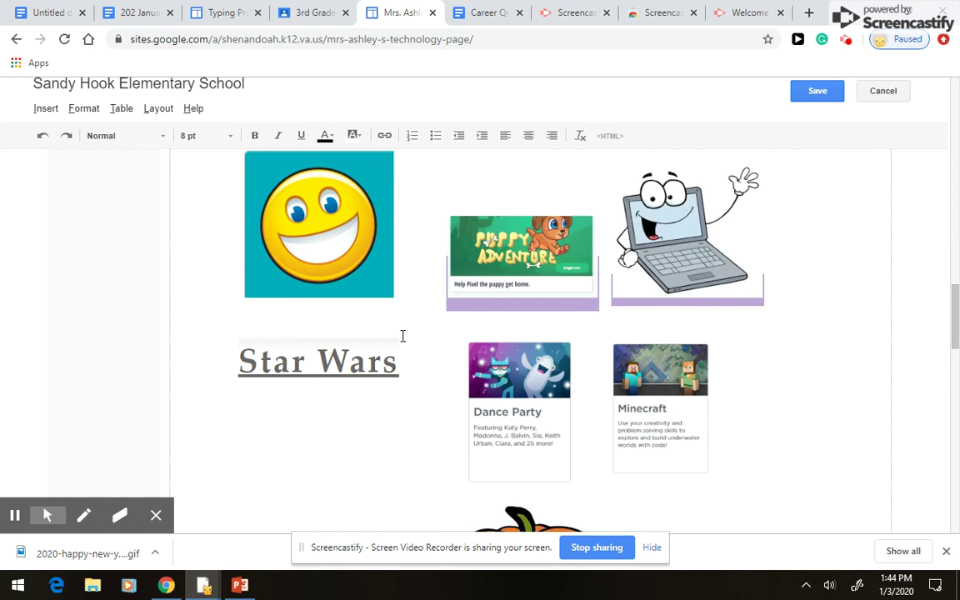
{"action": "scroll", "coordinate": [402, 336], "scroll_direction": "down", "scroll_amount": 2}
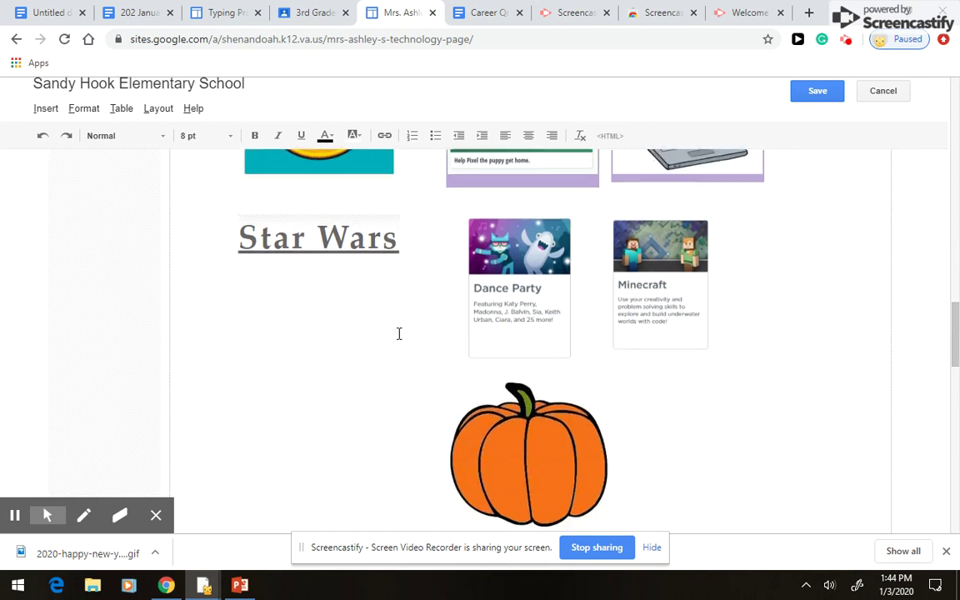
{"action": "scroll", "coordinate": [646, 294], "scroll_direction": "up", "scroll_amount": 3}
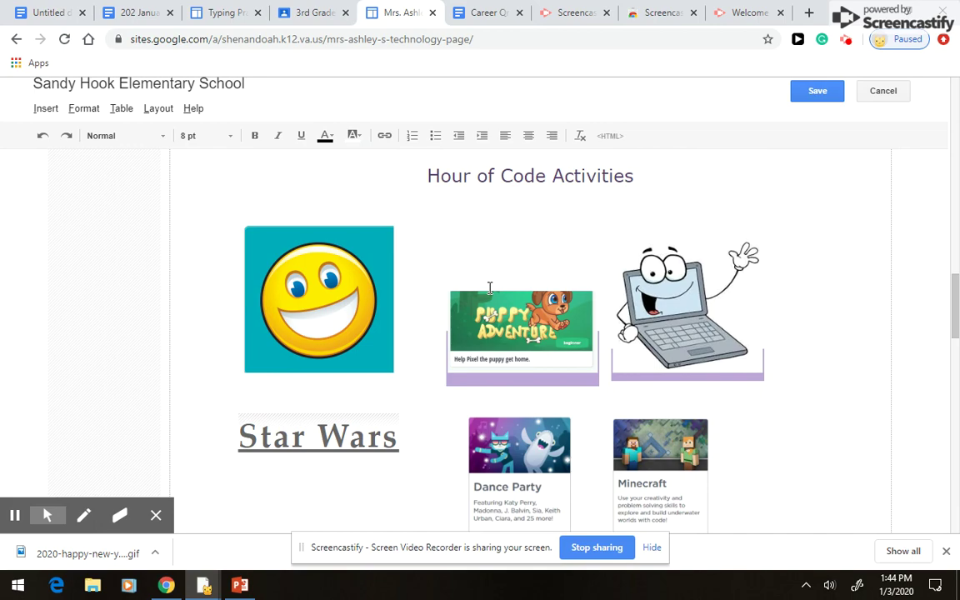
{"action": "scroll", "coordinate": [426, 280], "scroll_direction": "up", "scroll_amount": 15}
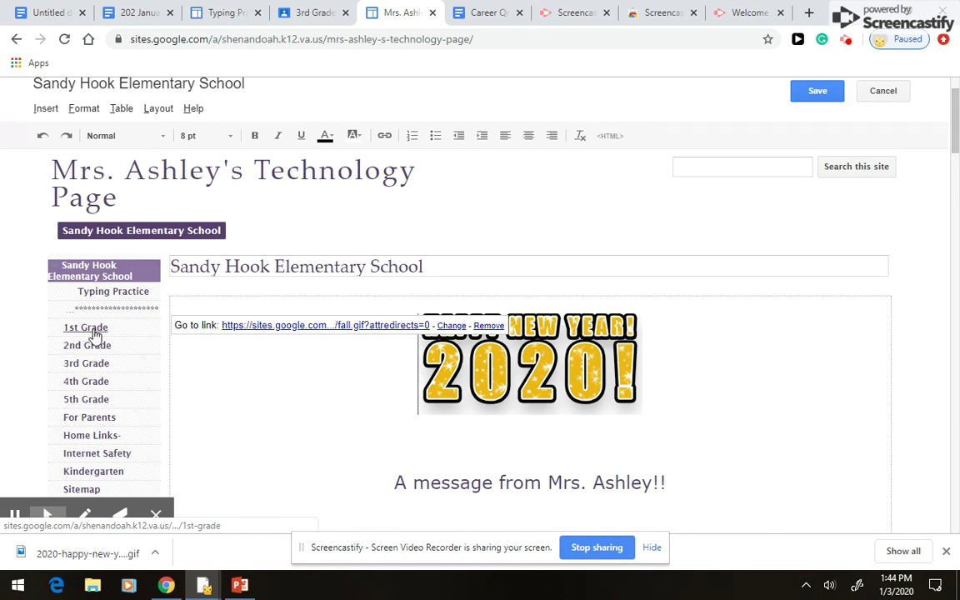
{"action": "left_click", "coordinate": [93, 329]}
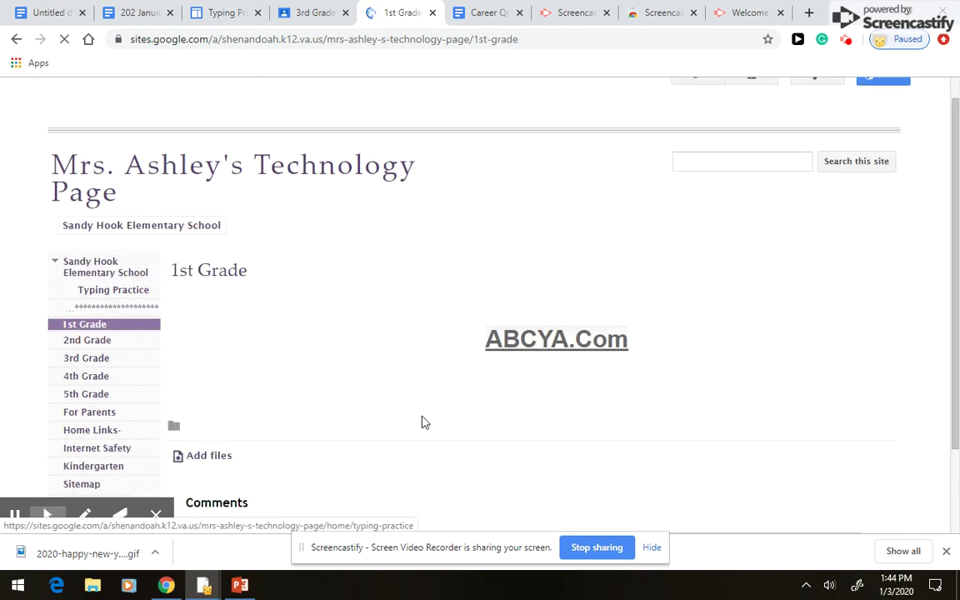
- Browse the 1st Grade page's ABCYA.Com link, then look through the Kindergarten page
{"action": "scroll", "coordinate": [422, 422], "scroll_direction": "down", "scroll_amount": 1}
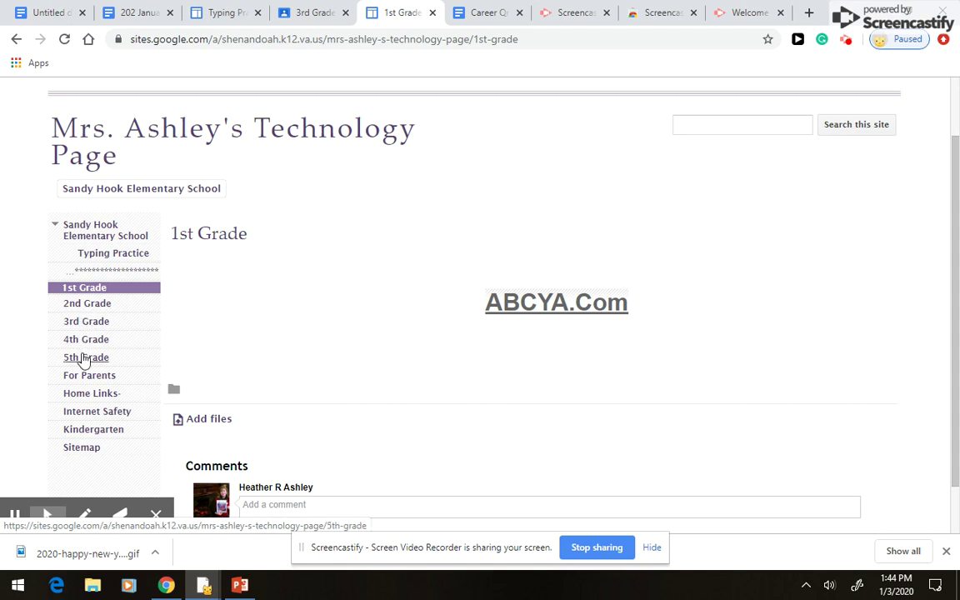
{"action": "left_click", "coordinate": [93, 430]}
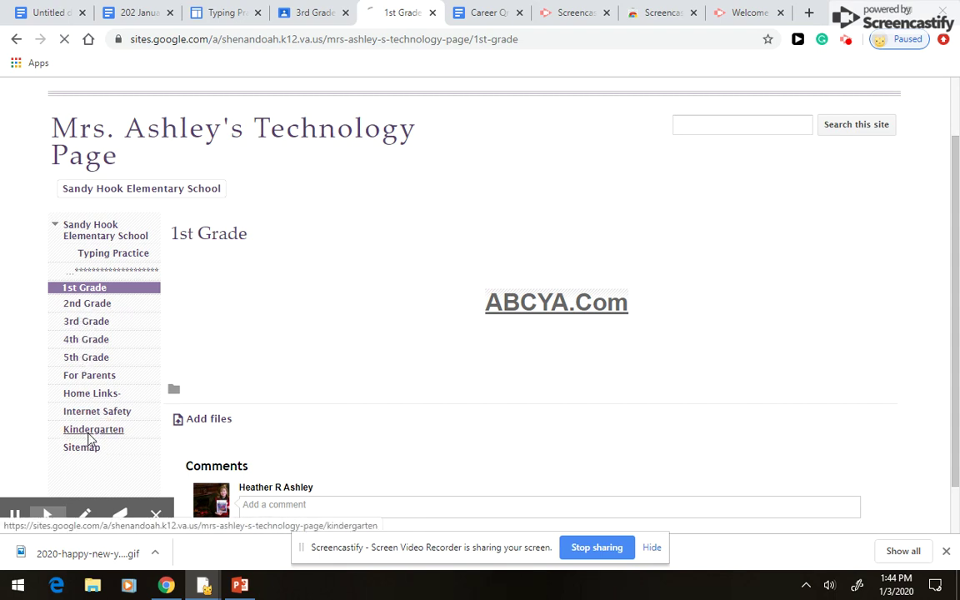
{"action": "scroll", "coordinate": [345, 405], "scroll_direction": "down", "scroll_amount": 3}
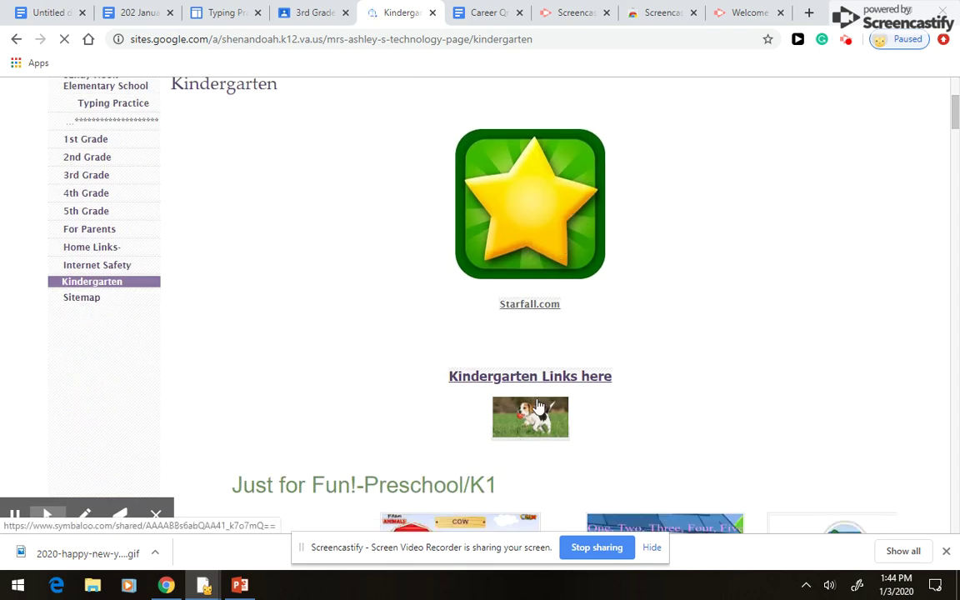
{"action": "scroll", "coordinate": [538, 458], "scroll_direction": "down", "scroll_amount": 1}
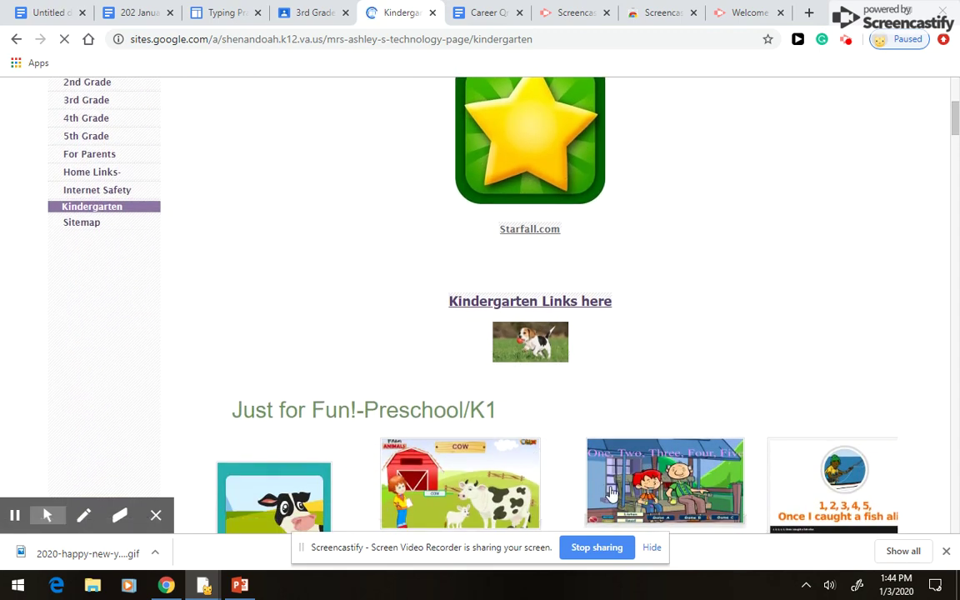
{"action": "scroll", "coordinate": [327, 371], "scroll_direction": "down", "scroll_amount": 2}
{"action": "scroll", "coordinate": [599, 384], "scroll_direction": "down", "scroll_amount": 2}
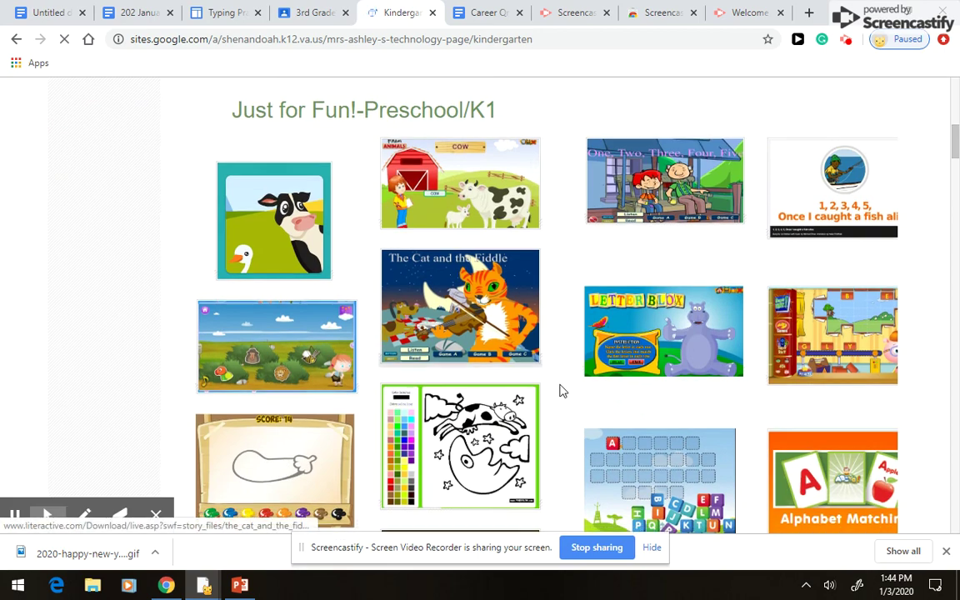
{"action": "scroll", "coordinate": [667, 433], "scroll_direction": "down", "scroll_amount": 2}
{"action": "scroll", "coordinate": [654, 409], "scroll_direction": "up", "scroll_amount": 7}
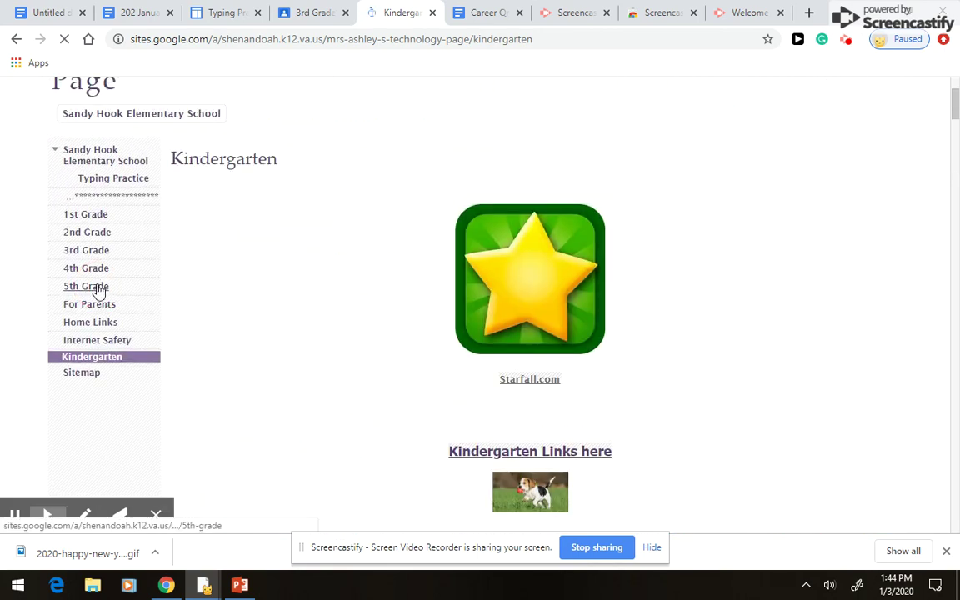
- Review the 5th Grade page's Flocabulary, ABCYA and PBIS Manners links, then return home
{"action": "left_click", "coordinate": [97, 287]}
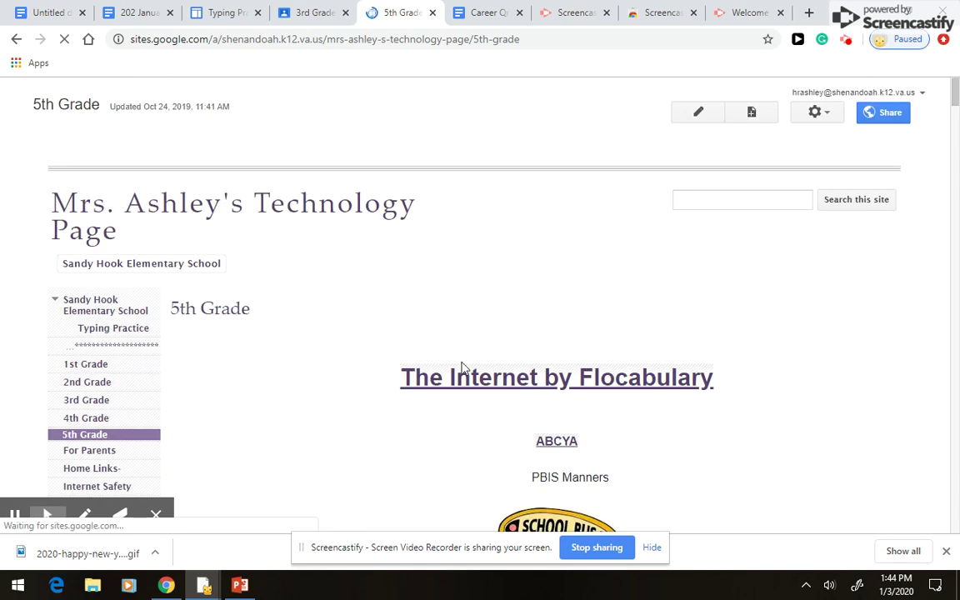
{"action": "scroll", "coordinate": [500, 366], "scroll_direction": "down", "scroll_amount": 1}
{"action": "scroll", "coordinate": [655, 382], "scroll_direction": "down", "scroll_amount": 1}
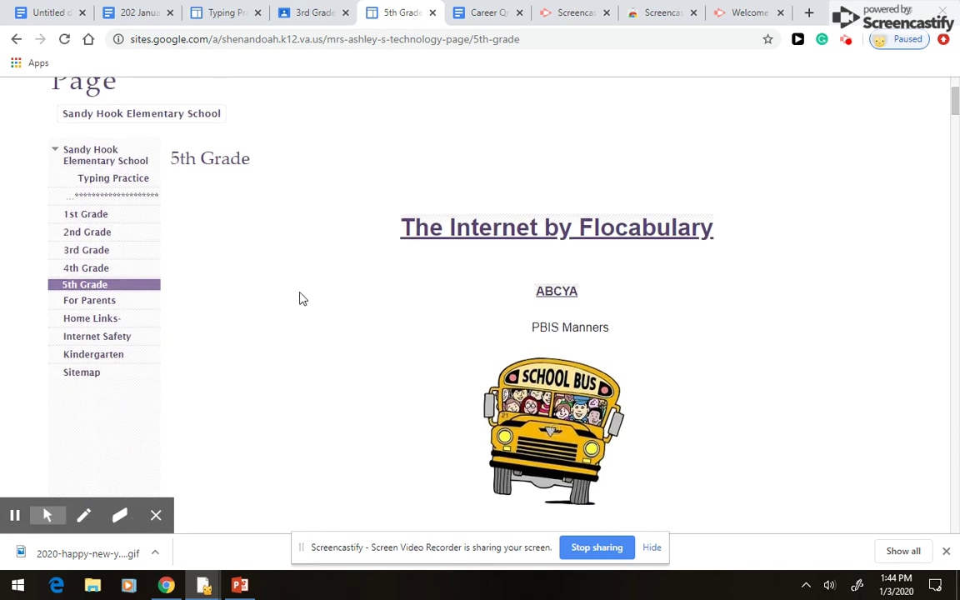
{"action": "scroll", "coordinate": [516, 333], "scroll_direction": "down", "scroll_amount": 1}
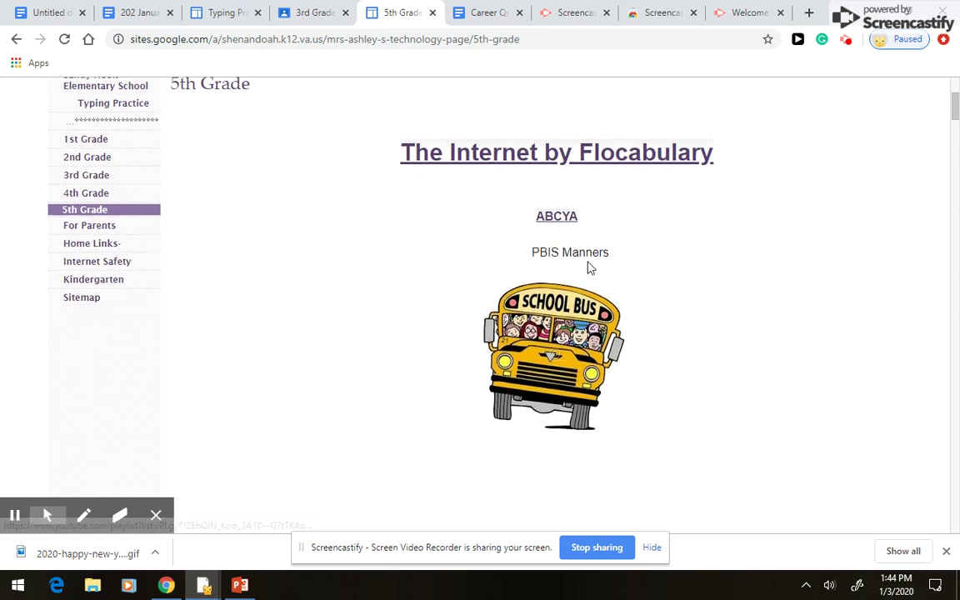
{"action": "scroll", "coordinate": [509, 310], "scroll_direction": "down", "scroll_amount": 2}
{"action": "scroll", "coordinate": [570, 349], "scroll_direction": "up", "scroll_amount": 2}
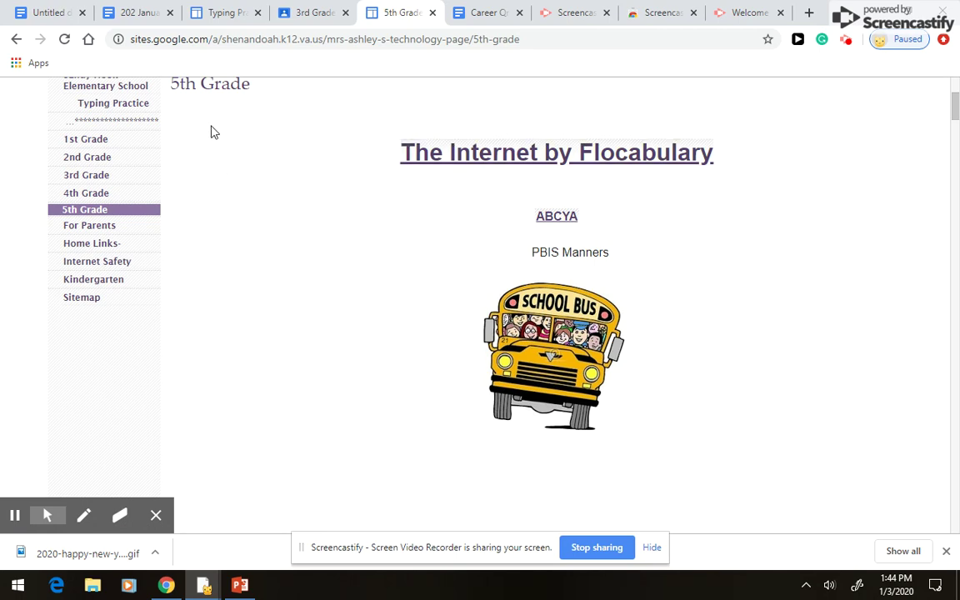
{"action": "scroll", "coordinate": [123, 197], "scroll_direction": "up", "scroll_amount": 2}
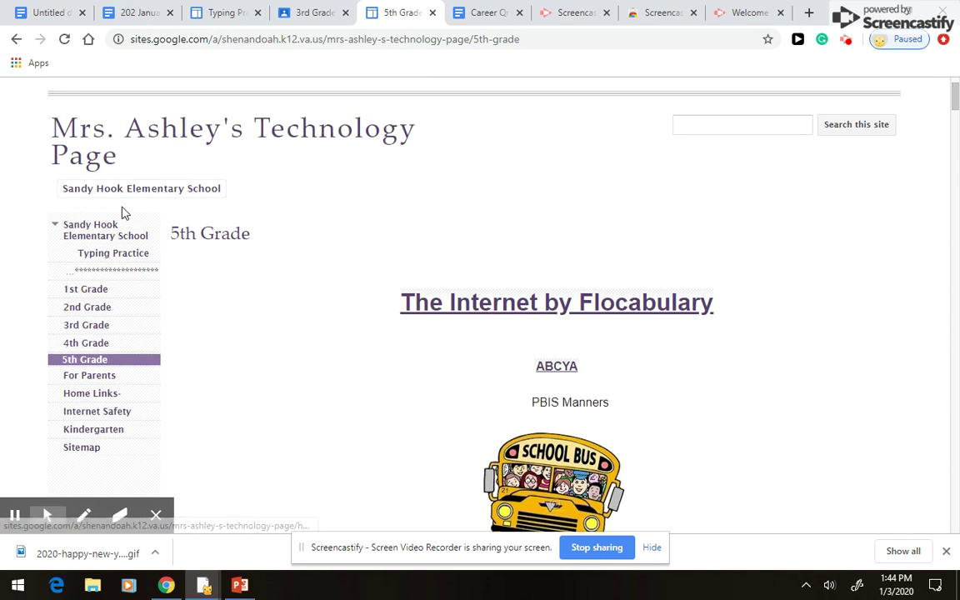
{"action": "left_click", "coordinate": [107, 152]}
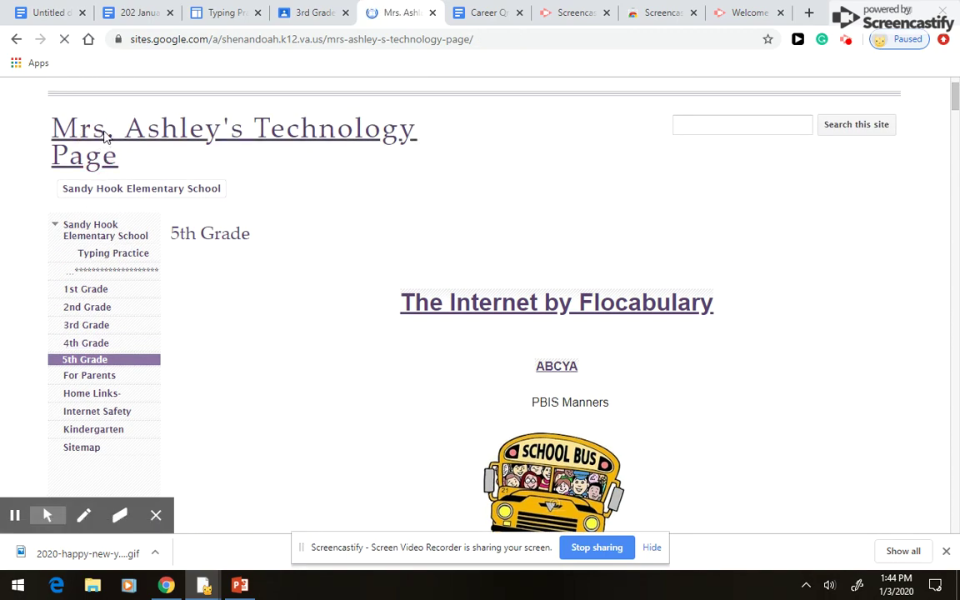
- Scroll the home page editor and reveal the Favorite Tech Songs heading's YouTube playlist link
{"action": "scroll", "coordinate": [657, 391], "scroll_direction": "down", "scroll_amount": 20}
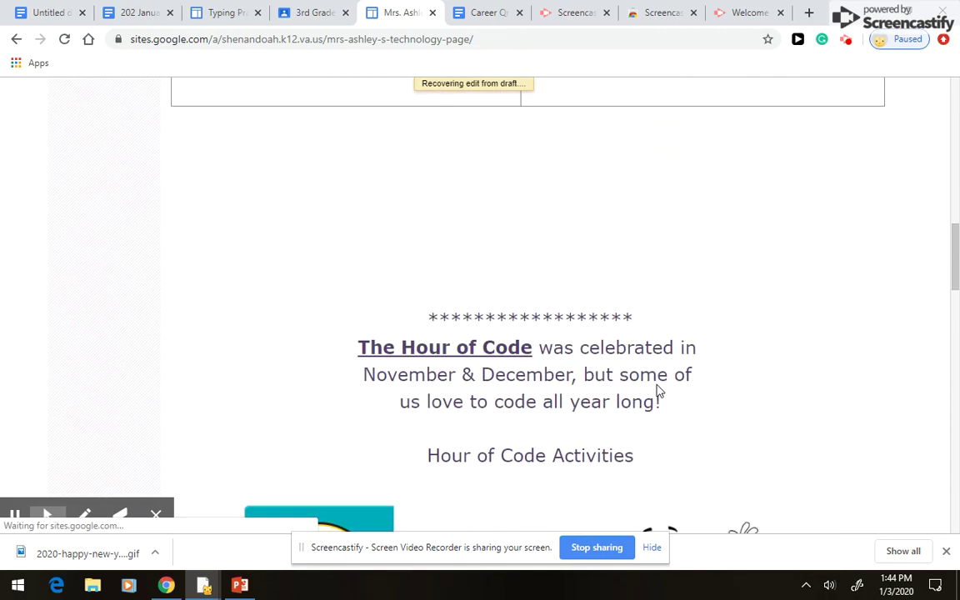
{"action": "scroll", "coordinate": [657, 391], "scroll_direction": "down", "scroll_amount": 10}
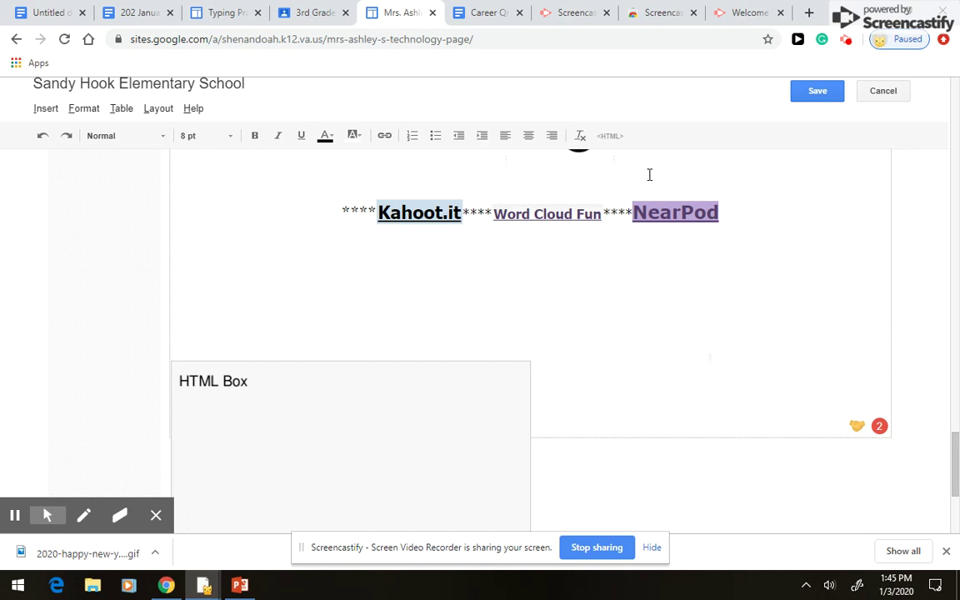
{"action": "scroll", "coordinate": [629, 268], "scroll_direction": "up", "scroll_amount": 1}
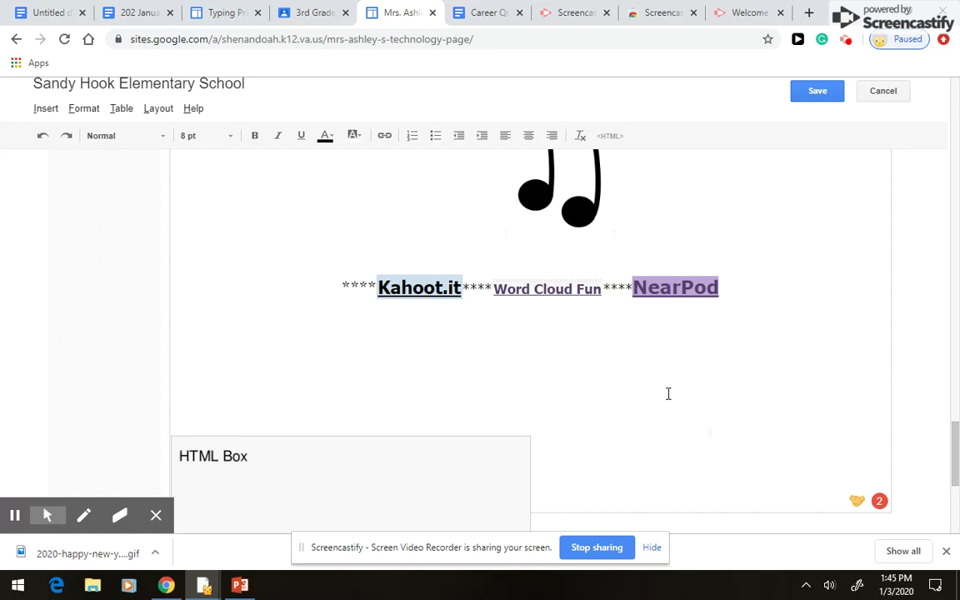
{"action": "scroll", "coordinate": [668, 393], "scroll_direction": "up", "scroll_amount": 4}
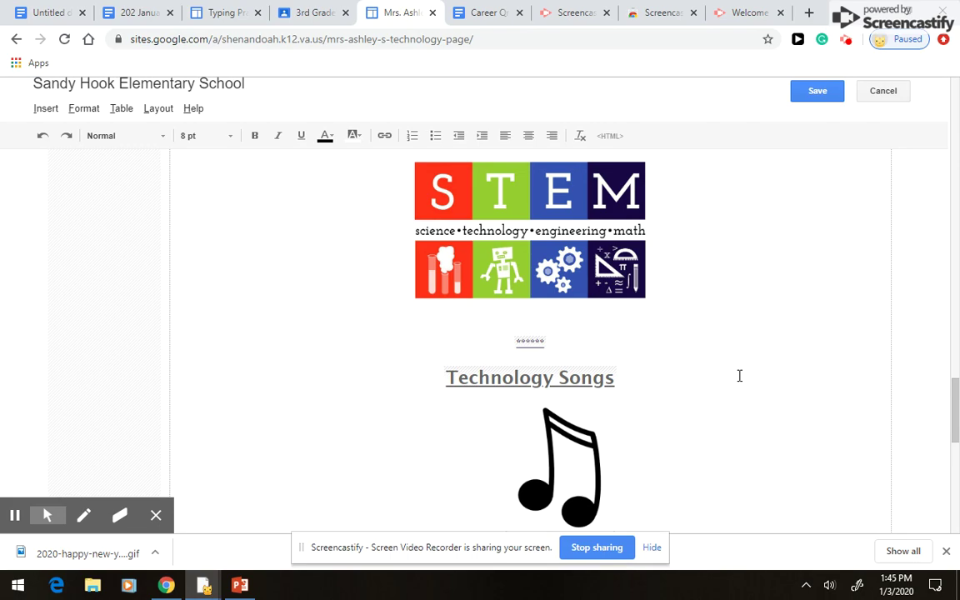
{"action": "scroll", "coordinate": [739, 376], "scroll_direction": "up", "scroll_amount": 15}
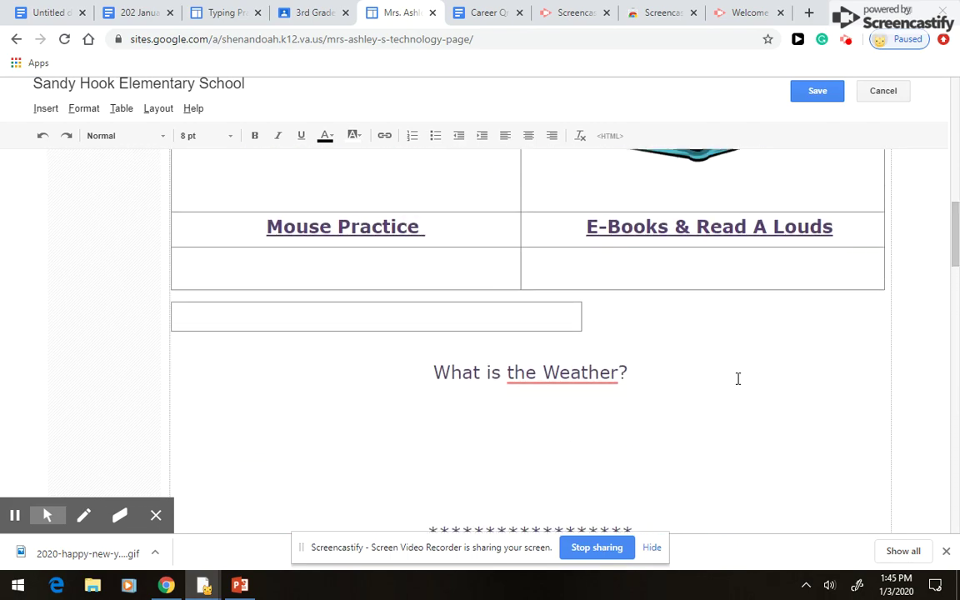
{"action": "scroll", "coordinate": [738, 379], "scroll_direction": "up", "scroll_amount": 4}
{"action": "scroll", "coordinate": [553, 280], "scroll_direction": "up", "scroll_amount": 1}
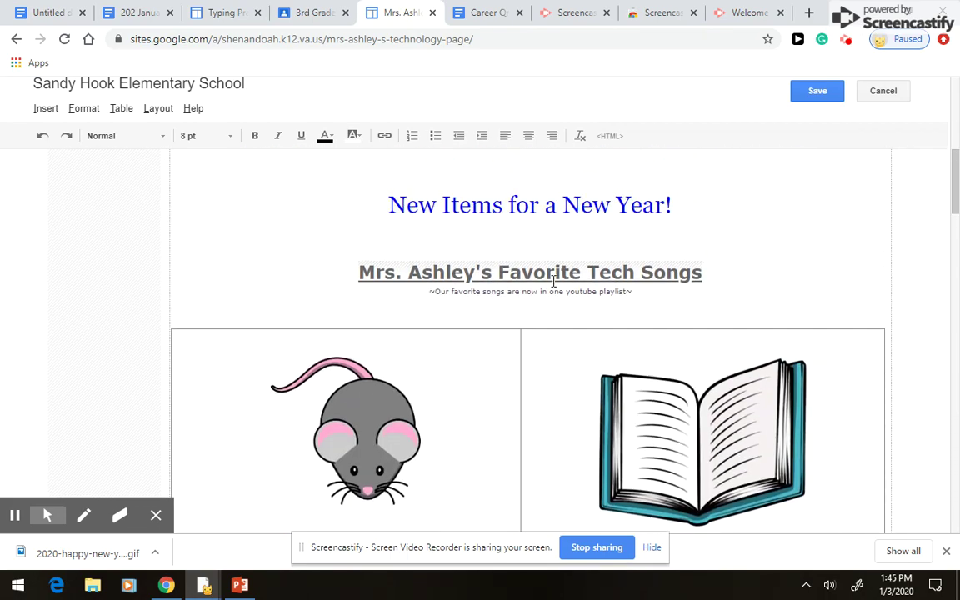
{"action": "left_click", "coordinate": [504, 273]}
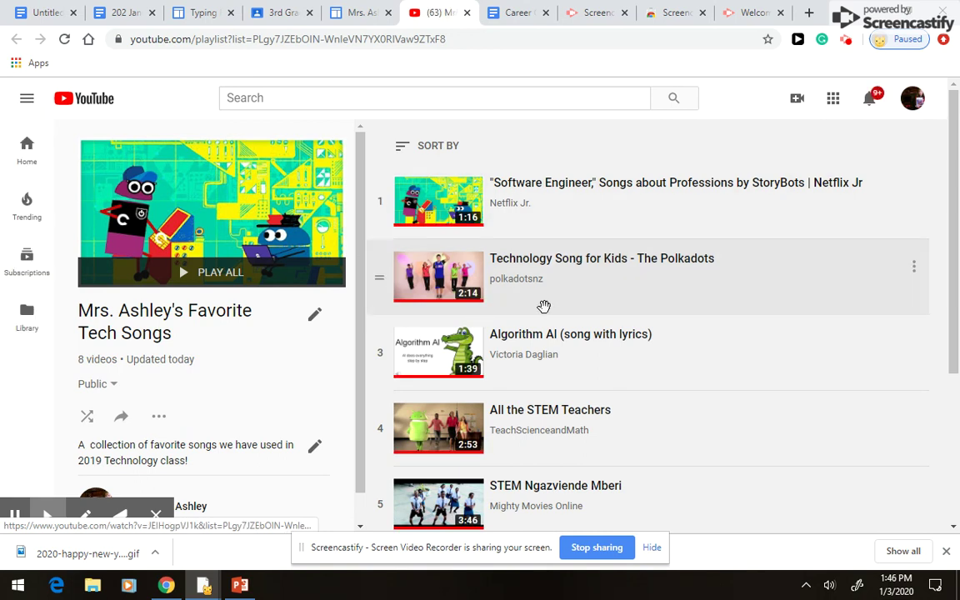
- Start Play All on the Favorite Tech Songs playlist, go back, and close the YouTube tab
{"action": "scroll", "coordinate": [611, 488], "scroll_direction": "down", "scroll_amount": 3}
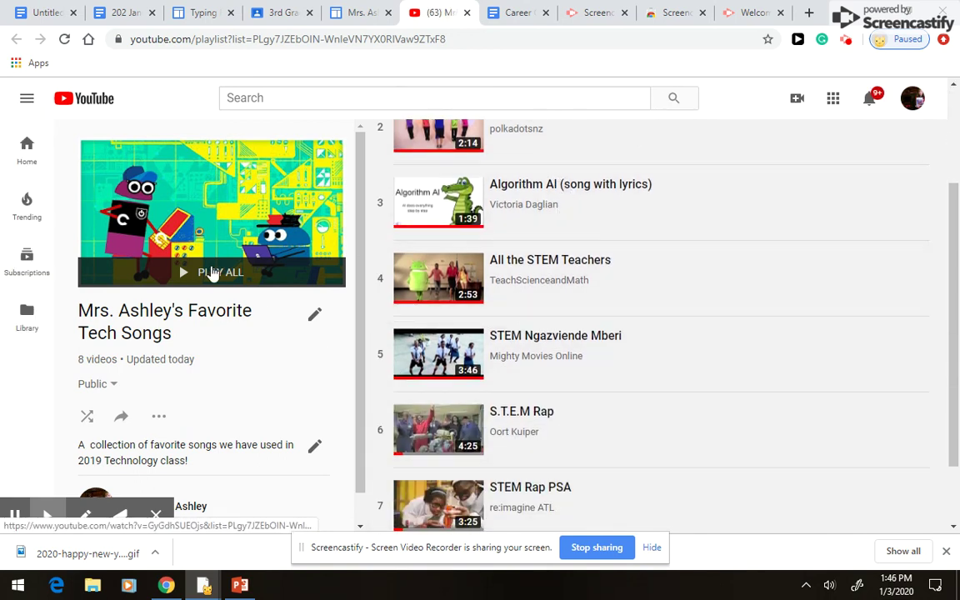
{"action": "left_click", "coordinate": [211, 274]}
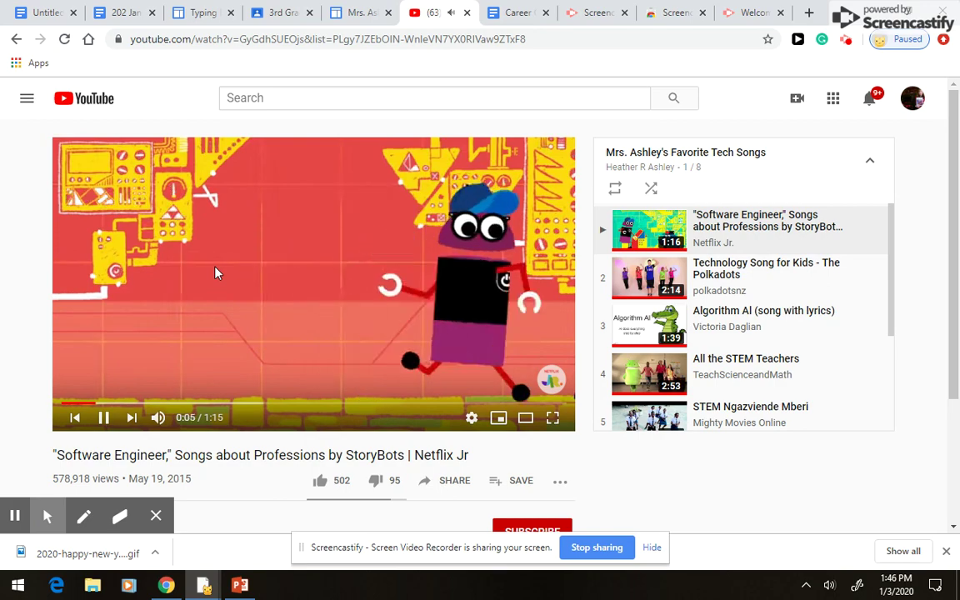
{"action": "left_click", "coordinate": [17, 39]}
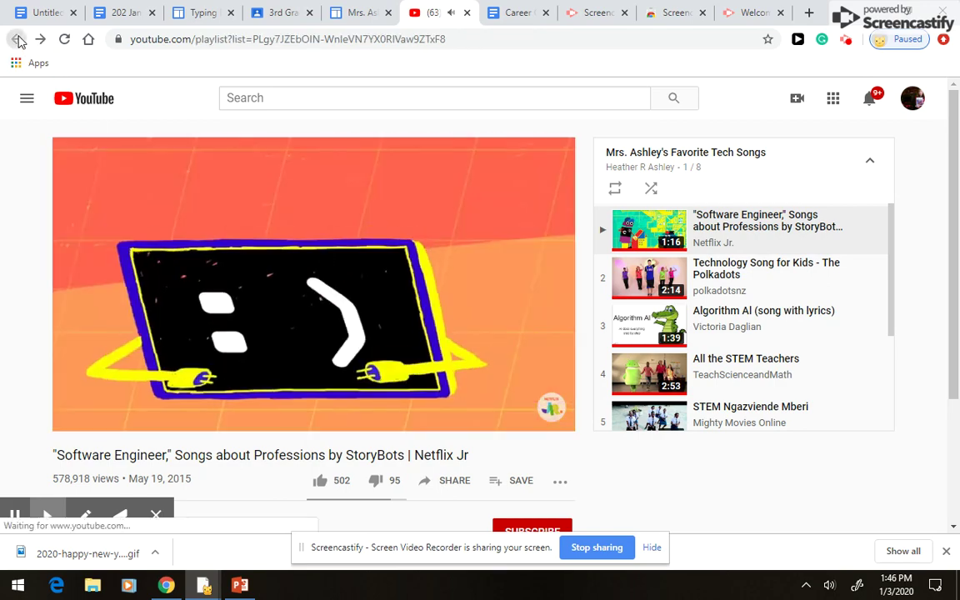
{"action": "left_click", "coordinate": [466, 13]}
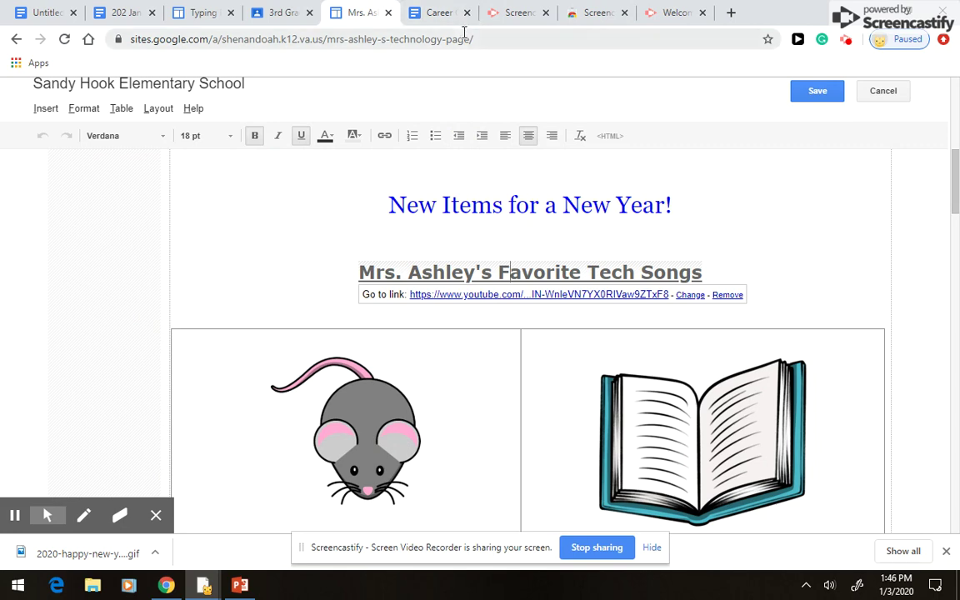
- Open the Mouse Practice Kindergarten 2020 document from its heading link in a new tab
{"action": "scroll", "coordinate": [380, 348], "scroll_direction": "down", "scroll_amount": 3}
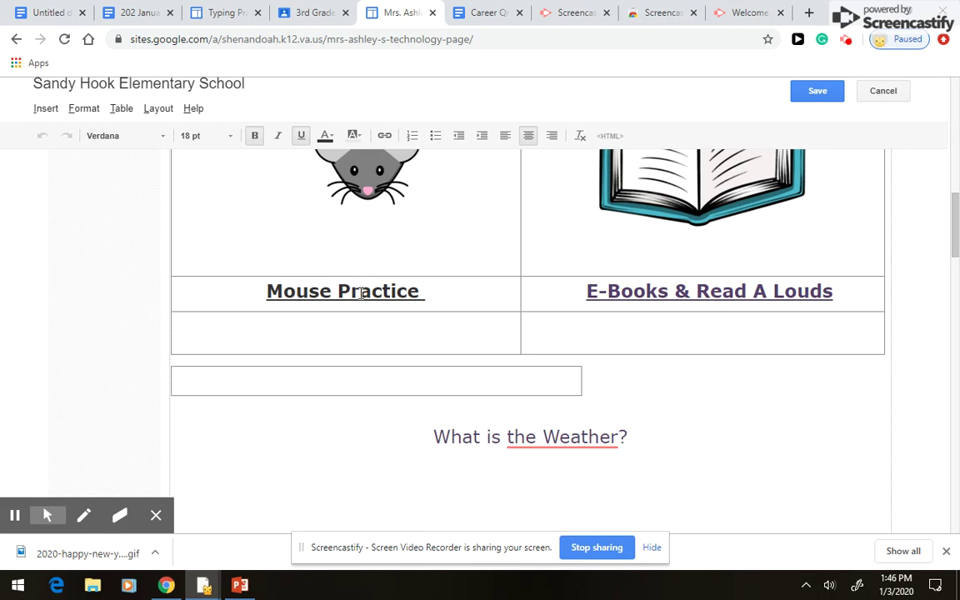
{"action": "left_click", "coordinate": [362, 293]}
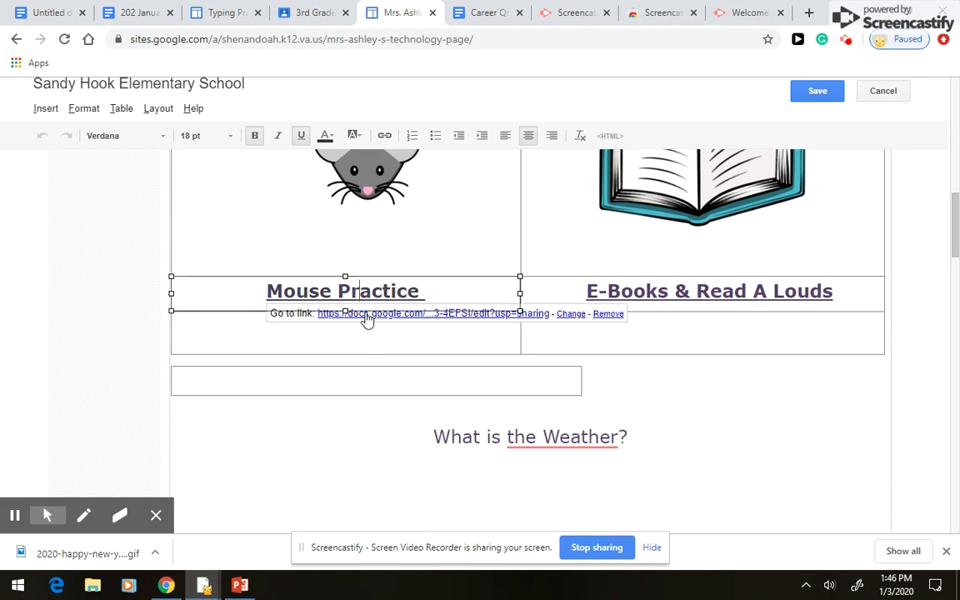
{"action": "left_click", "coordinate": [368, 315]}
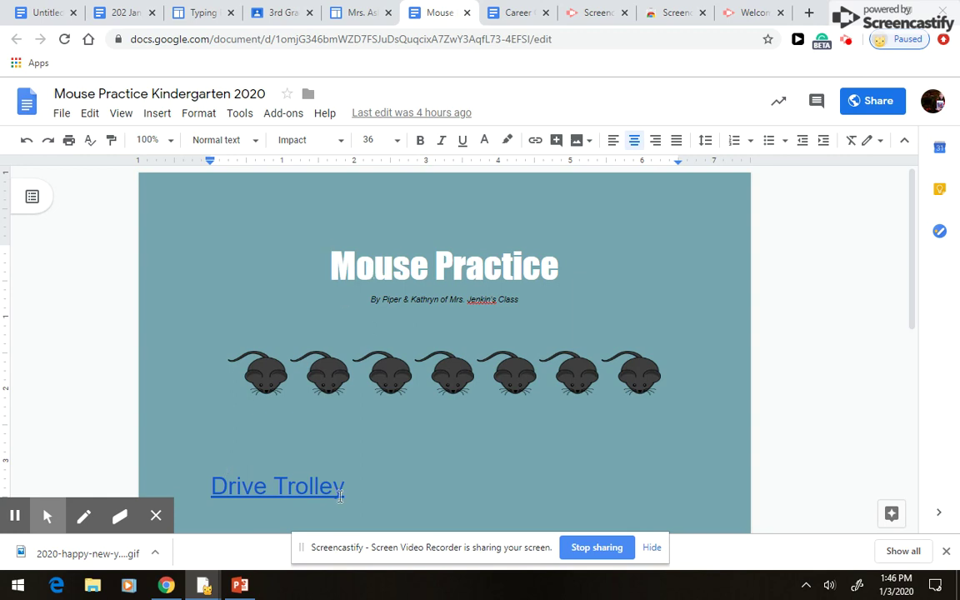
- Follow the document's Drive Trolley link to the PBS Kids game
{"action": "scroll", "coordinate": [293, 433], "scroll_direction": "down", "scroll_amount": 3}
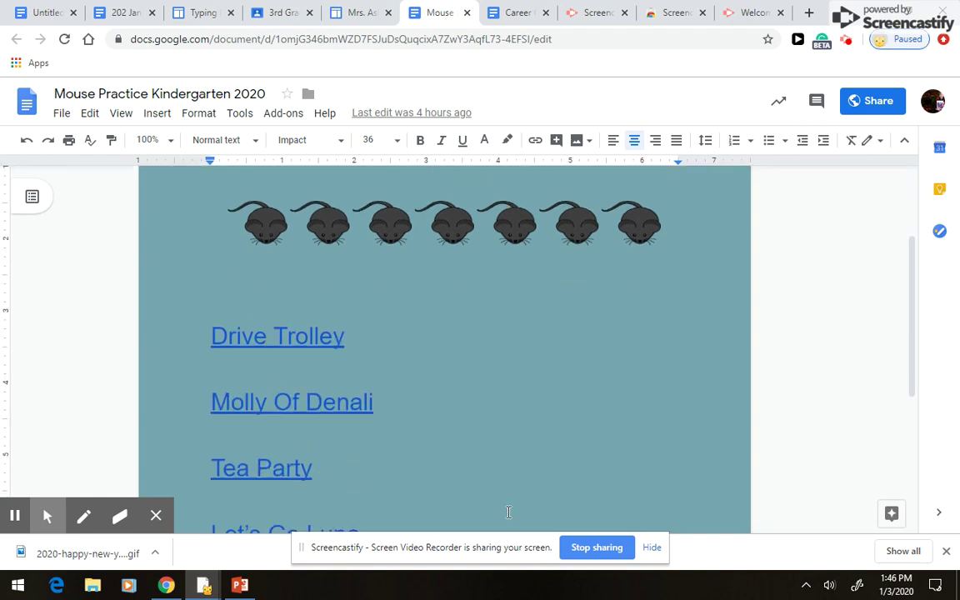
{"action": "left_click", "coordinate": [279, 339]}
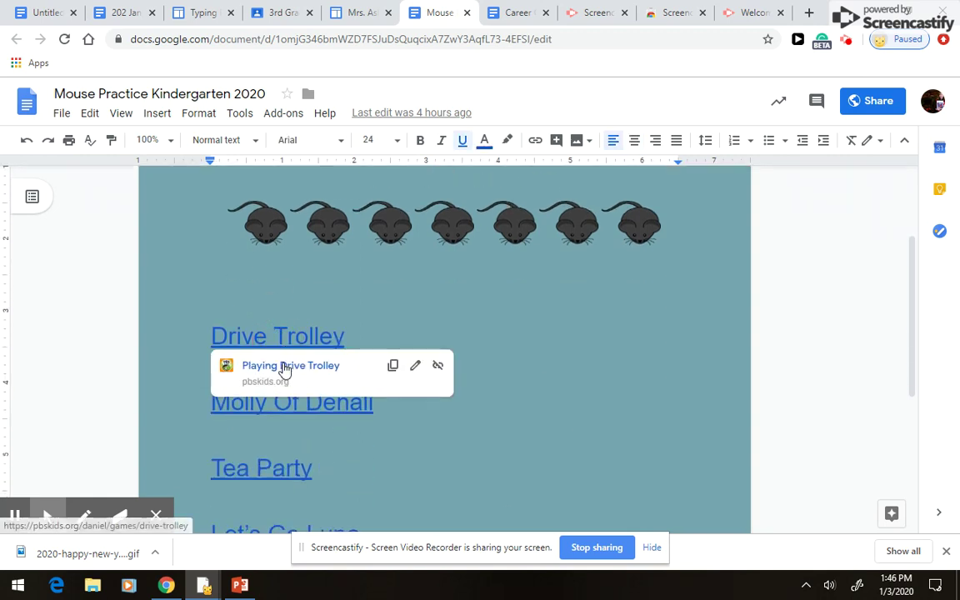
{"action": "left_click", "coordinate": [283, 369]}
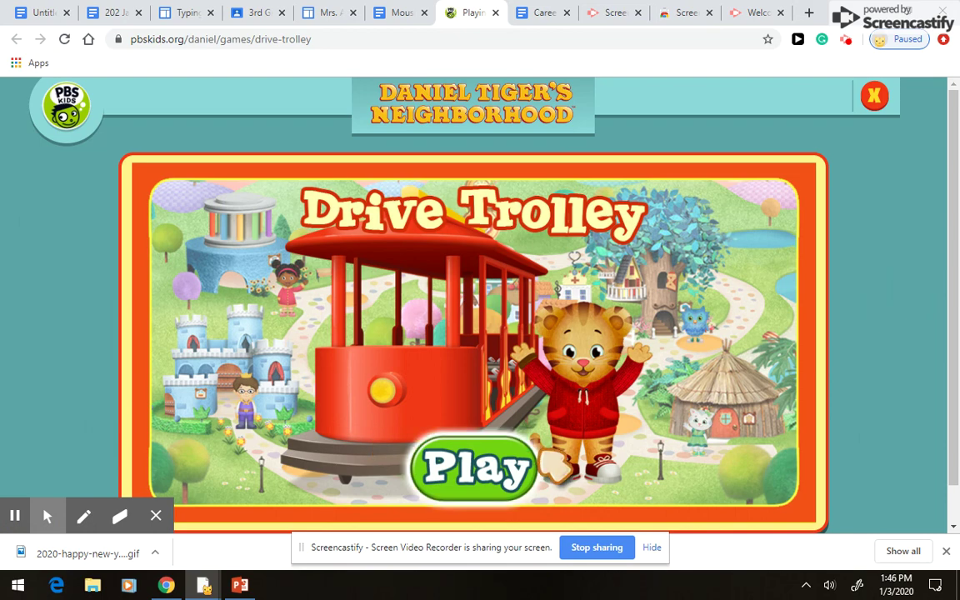
- Start and close the Drive Trolley game, then open, start and close the Tea Party game
{"action": "left_click", "coordinate": [488, 441]}
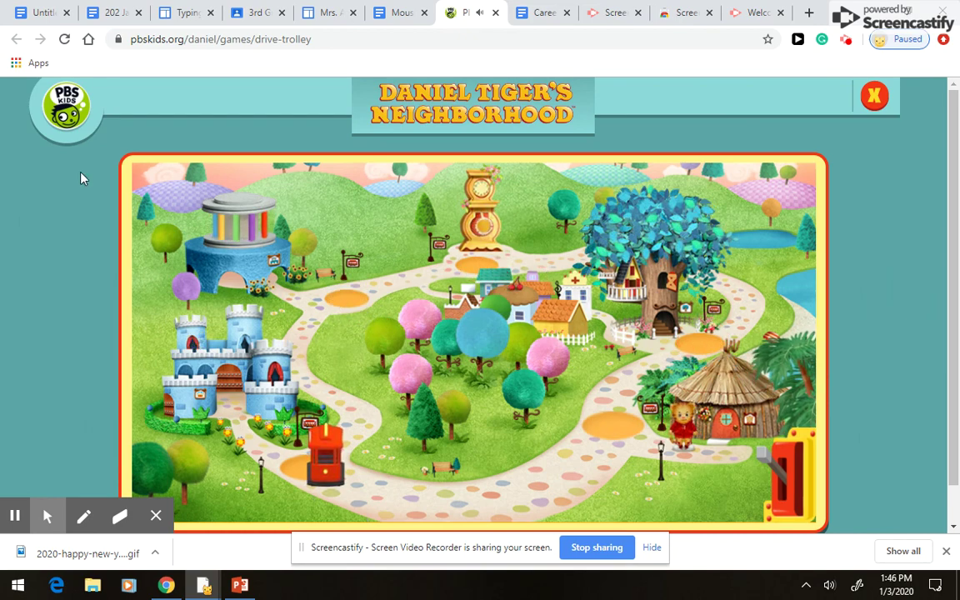
{"action": "left_click", "coordinate": [495, 12]}
{"action": "left_click", "coordinate": [254, 469]}
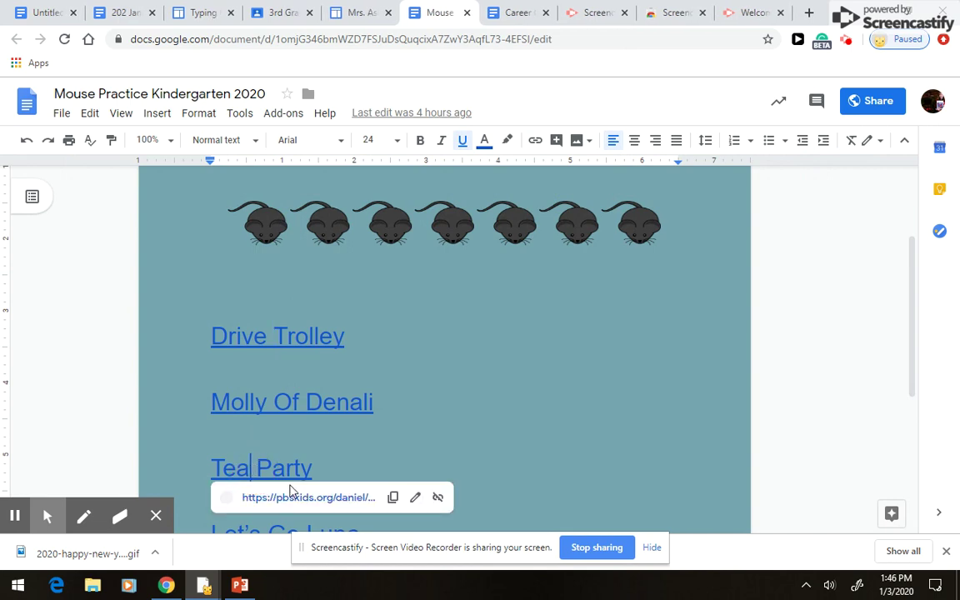
{"action": "left_click", "coordinate": [290, 500]}
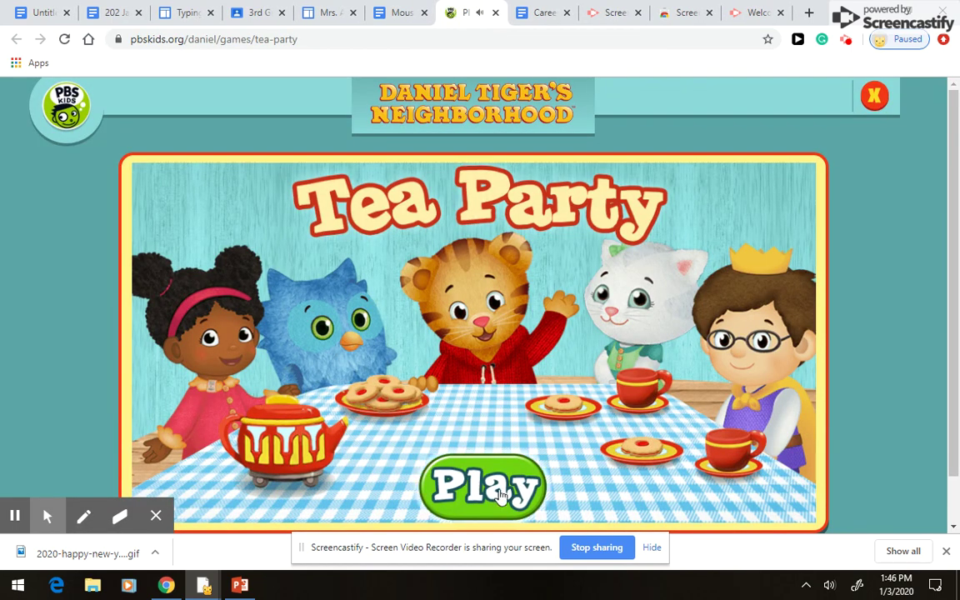
{"action": "left_click", "coordinate": [500, 493]}
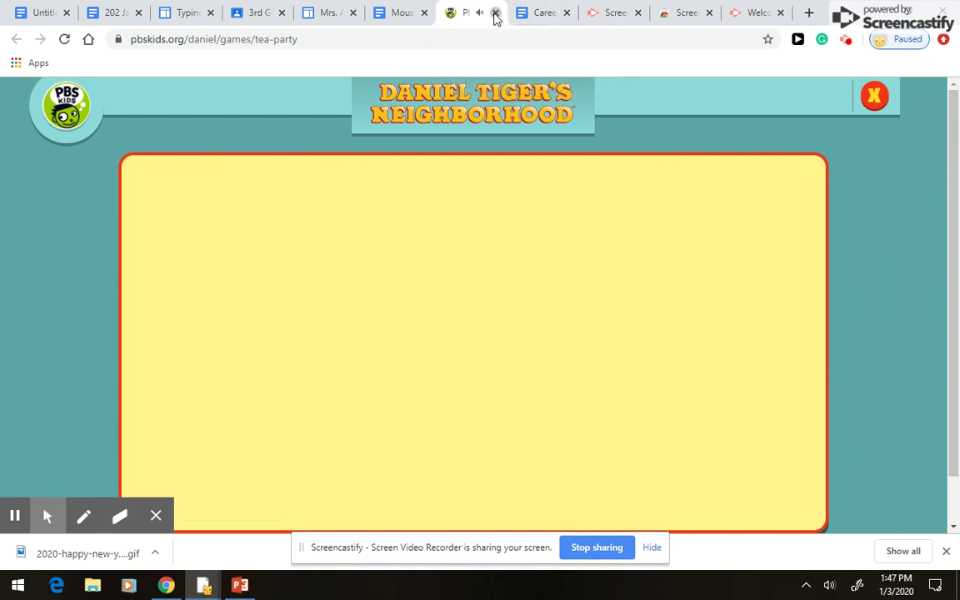
{"action": "left_click", "coordinate": [495, 12]}
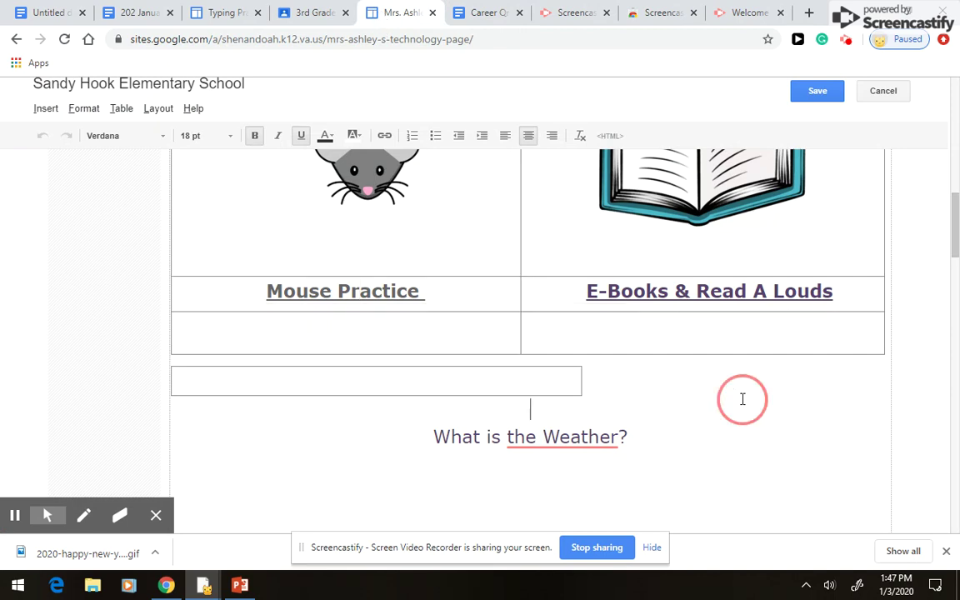
- Follow the E-Books & Read A Louds link to the E Books and Read Alouds 2020 doc and scroll it
{"action": "left_click", "coordinate": [692, 293]}
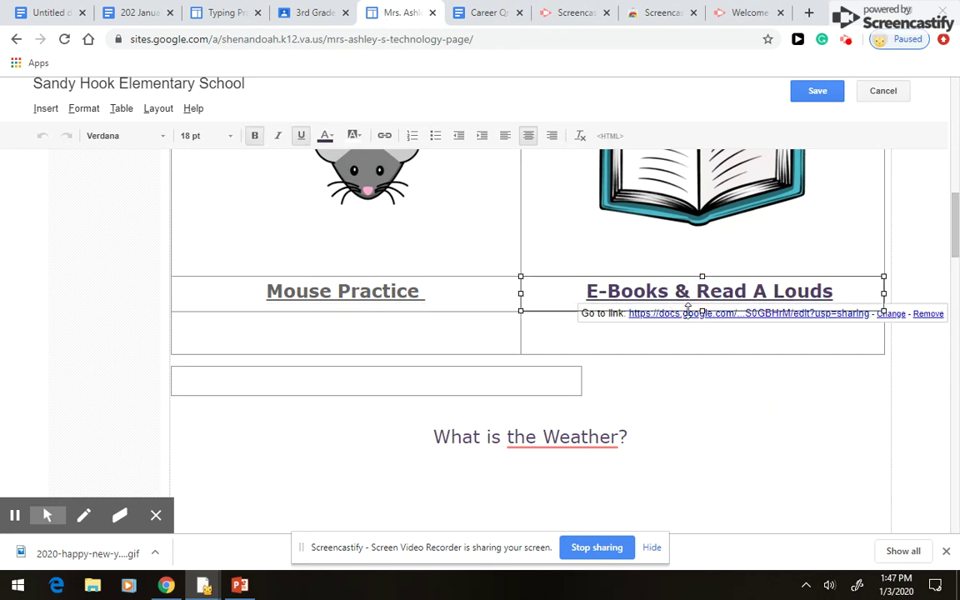
{"action": "left_click", "coordinate": [677, 269]}
{"action": "left_click", "coordinate": [679, 290]}
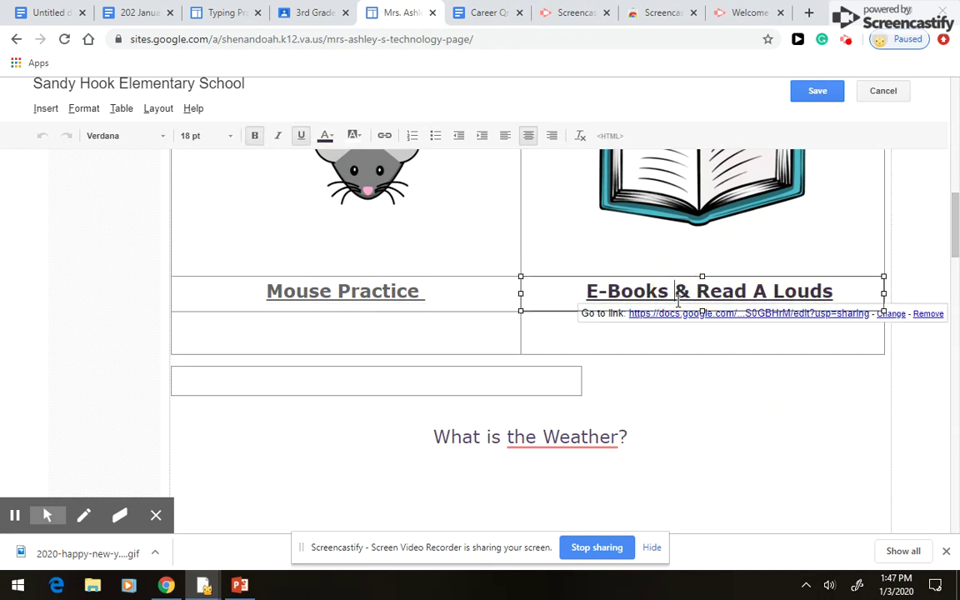
{"action": "left_click", "coordinate": [682, 326]}
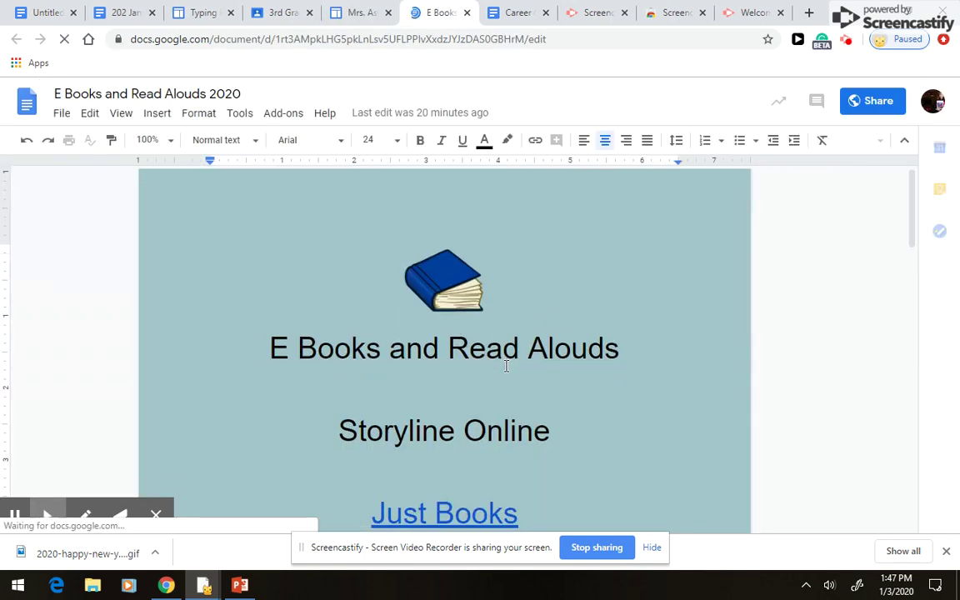
{"action": "scroll", "coordinate": [506, 364], "scroll_direction": "down", "scroll_amount": 2}
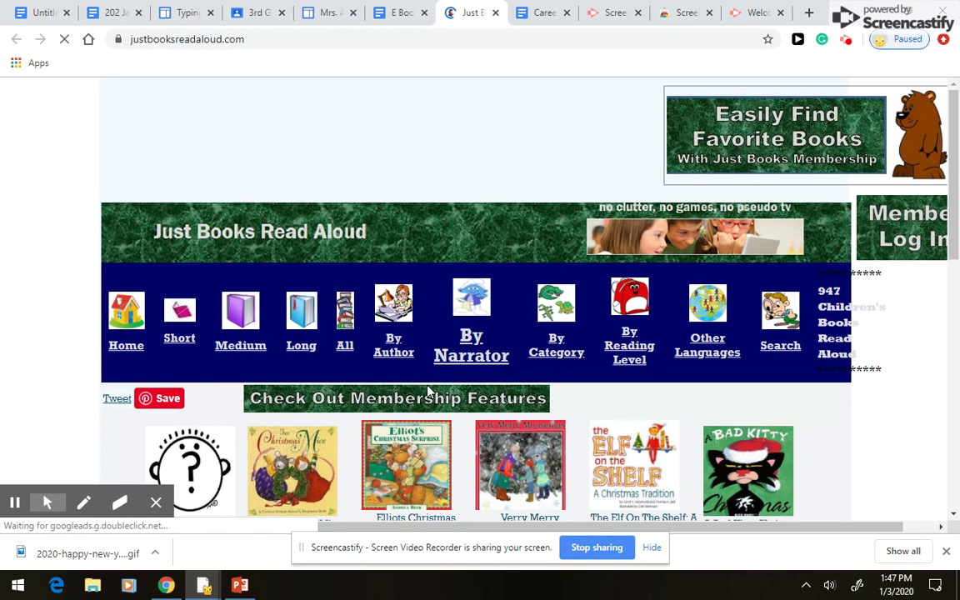
- Open the One Snowy Night read-aloud on Just Books and start its YouTube video
{"action": "scroll", "coordinate": [842, 350], "scroll_direction": "down", "scroll_amount": 3}
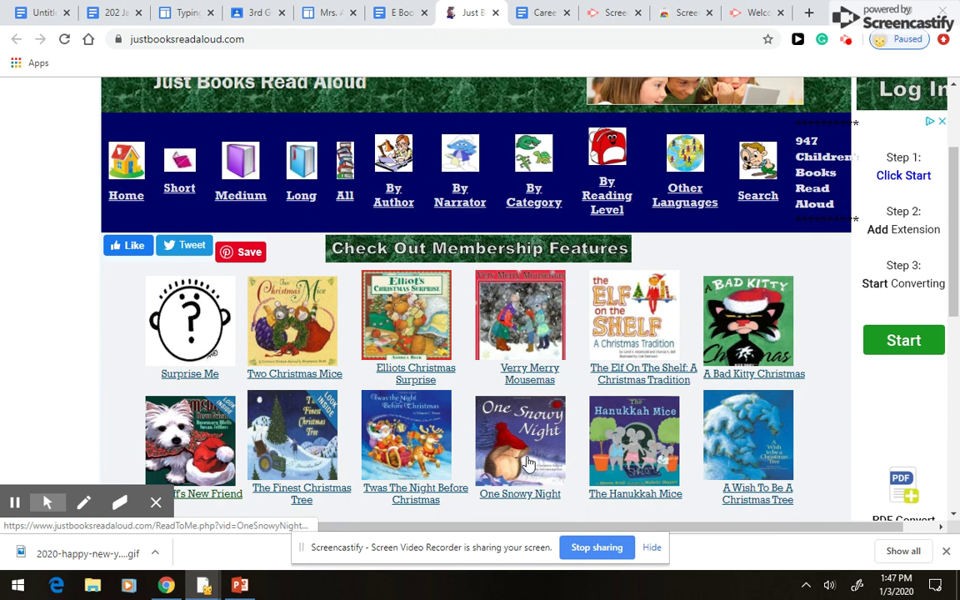
{"action": "left_click", "coordinate": [528, 464]}
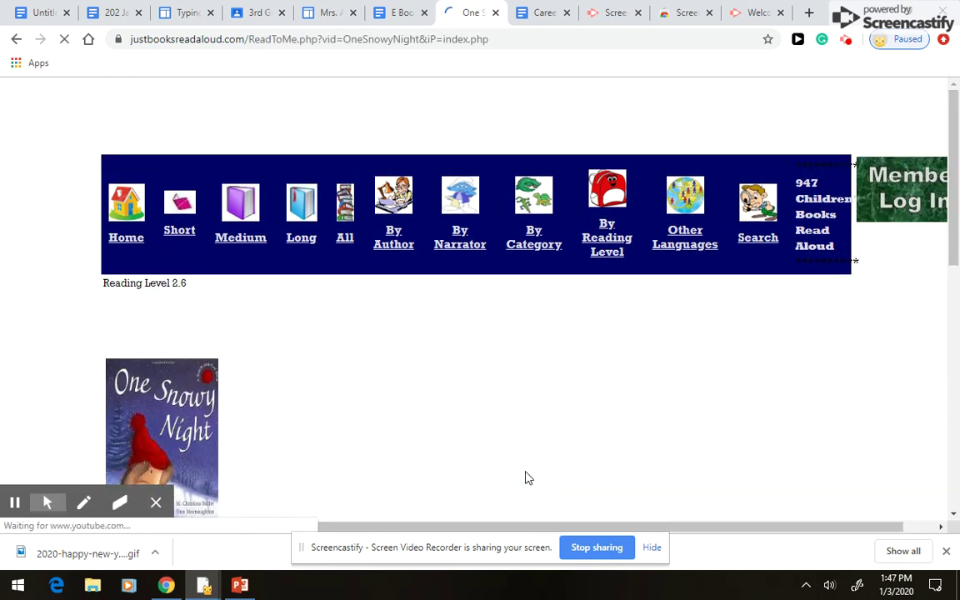
{"action": "scroll", "coordinate": [448, 429], "scroll_direction": "down", "scroll_amount": 3}
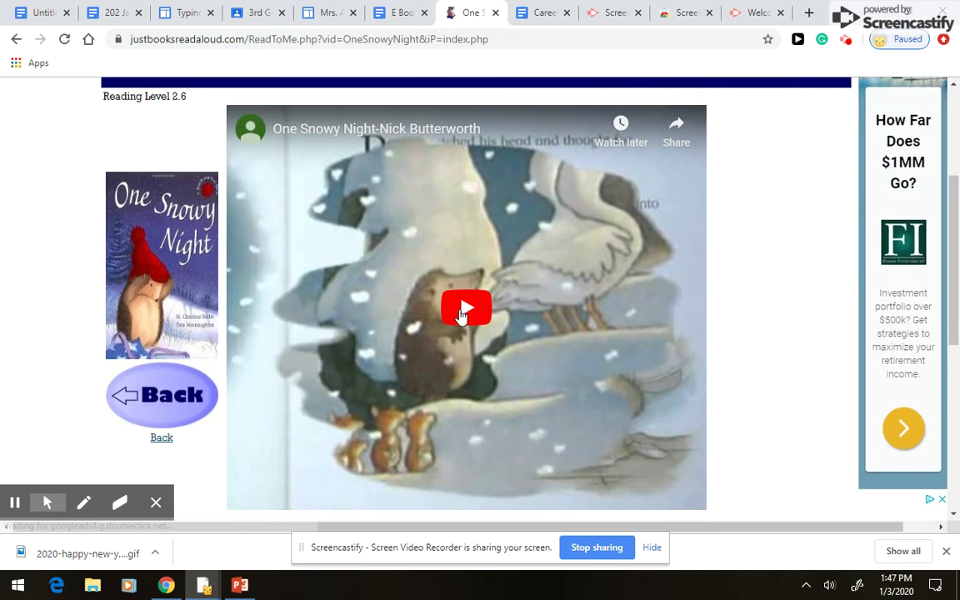
{"action": "left_click", "coordinate": [460, 311]}
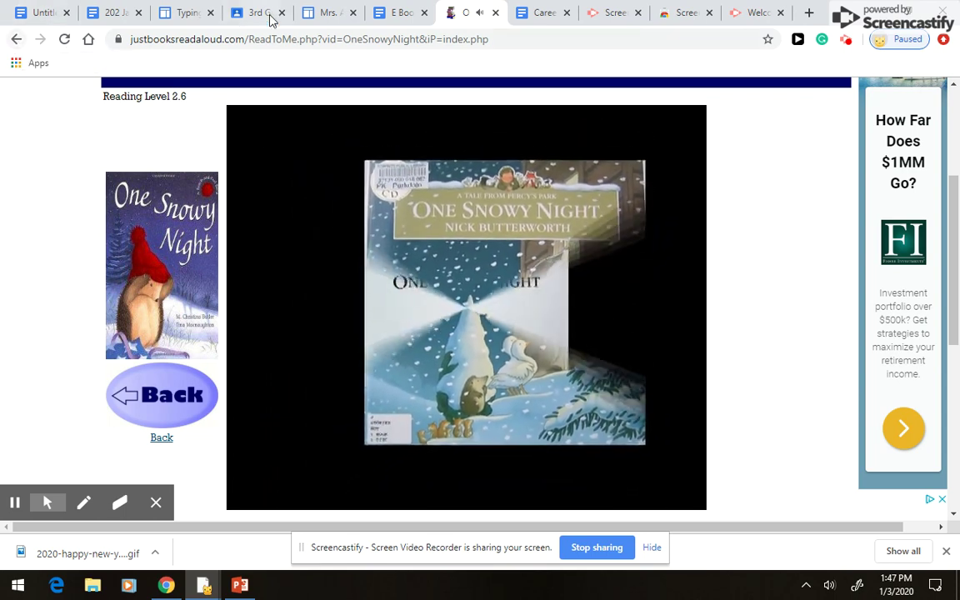
- Close the One Snowy Night tab, scroll through the E Books doc, then close it
{"action": "left_click", "coordinate": [496, 12]}
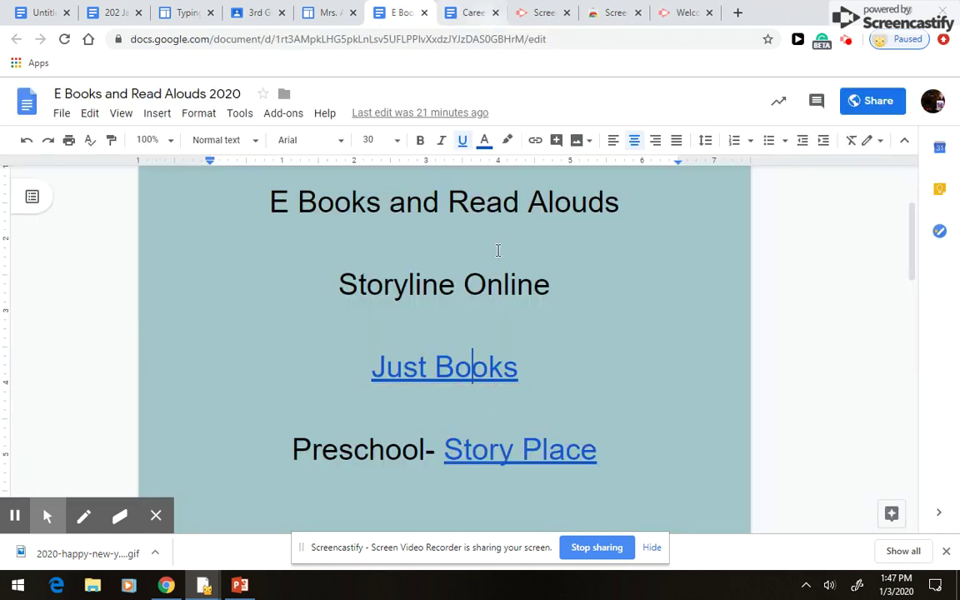
{"action": "scroll", "coordinate": [505, 317], "scroll_direction": "down", "scroll_amount": 2}
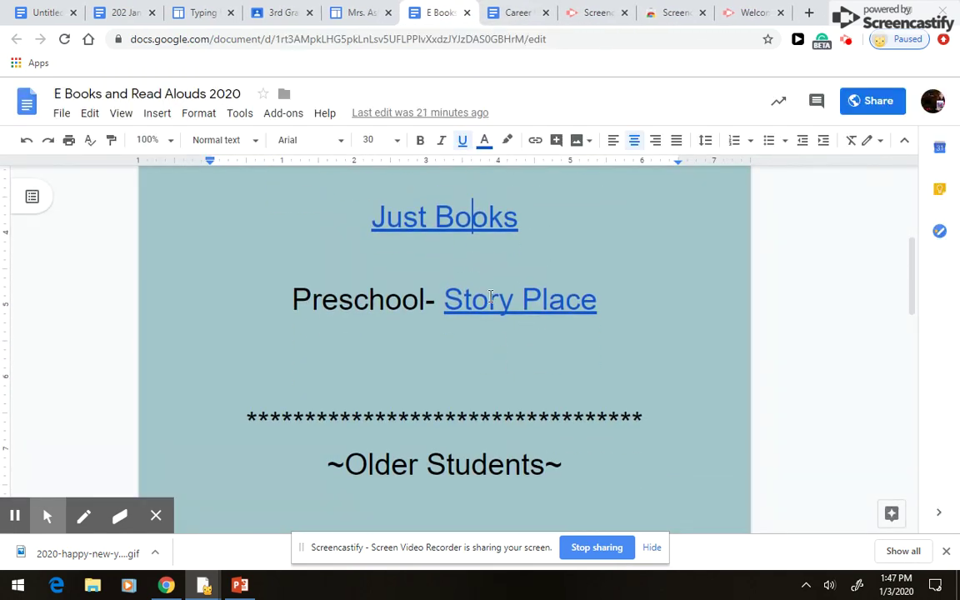
{"action": "scroll", "coordinate": [492, 298], "scroll_direction": "down", "scroll_amount": 4}
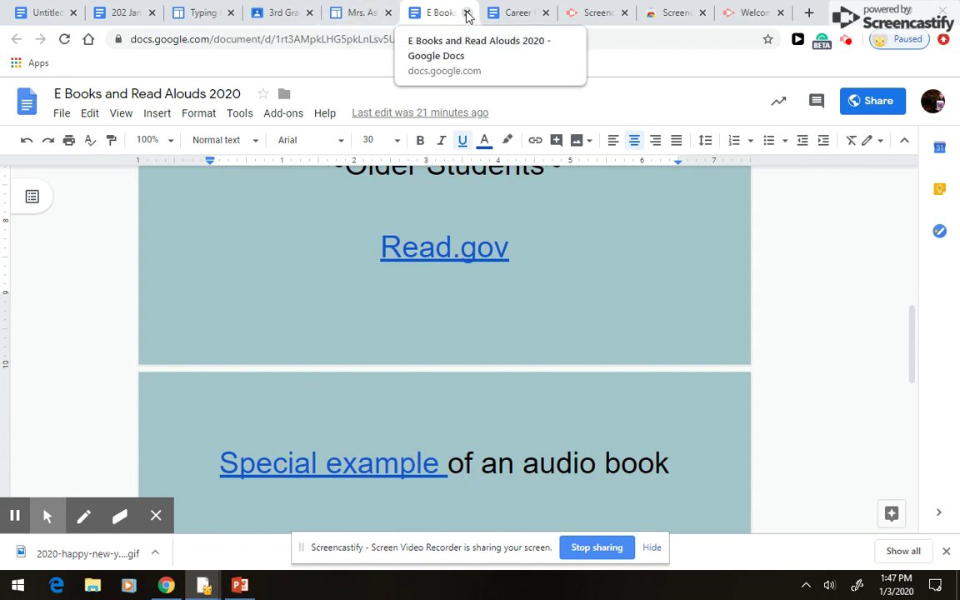
{"action": "left_click", "coordinate": [468, 13]}
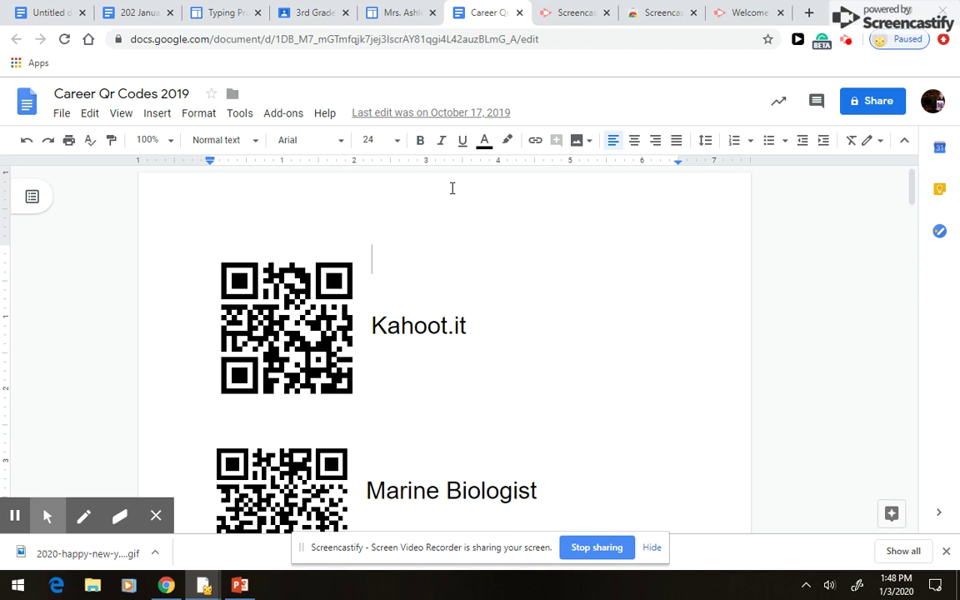
- Scroll the Career Qr Codes 2019 doc down to Pilot, then return to Mrs. Ashley's Technology Page
{"action": "scroll", "coordinate": [452, 188], "scroll_direction": "down", "scroll_amount": 2}
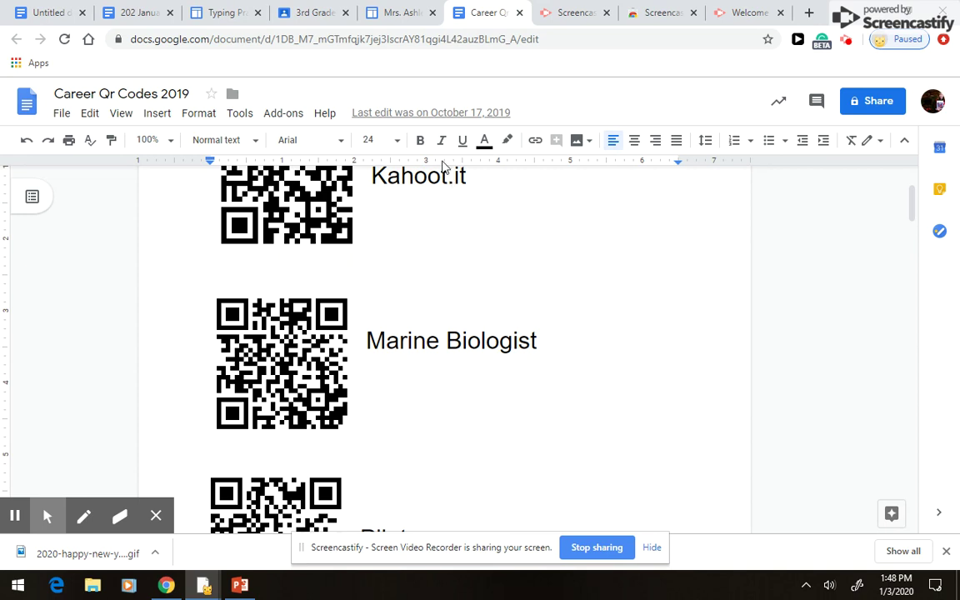
{"action": "scroll", "coordinate": [467, 274], "scroll_direction": "down", "scroll_amount": 2}
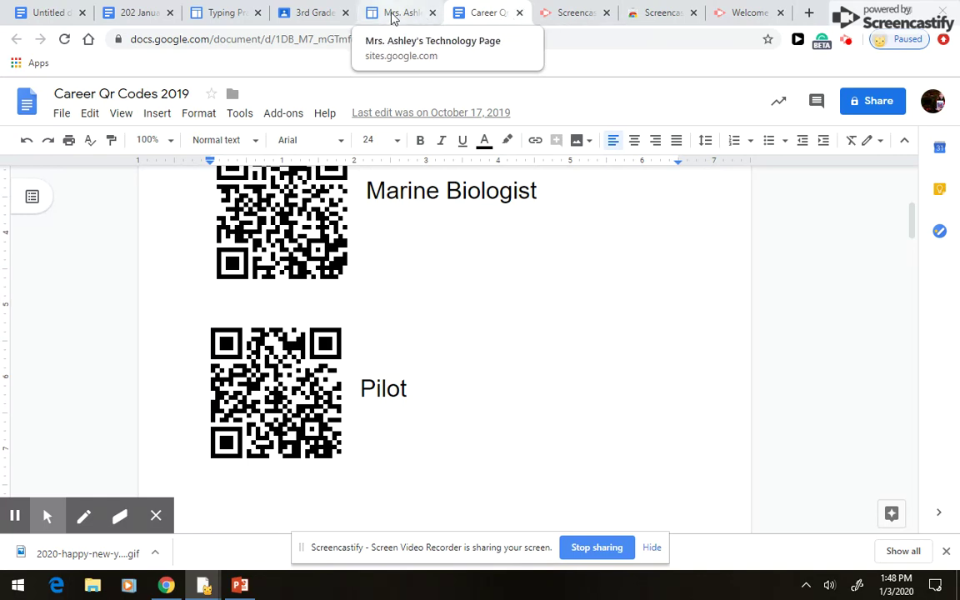
{"action": "left_click", "coordinate": [404, 15]}
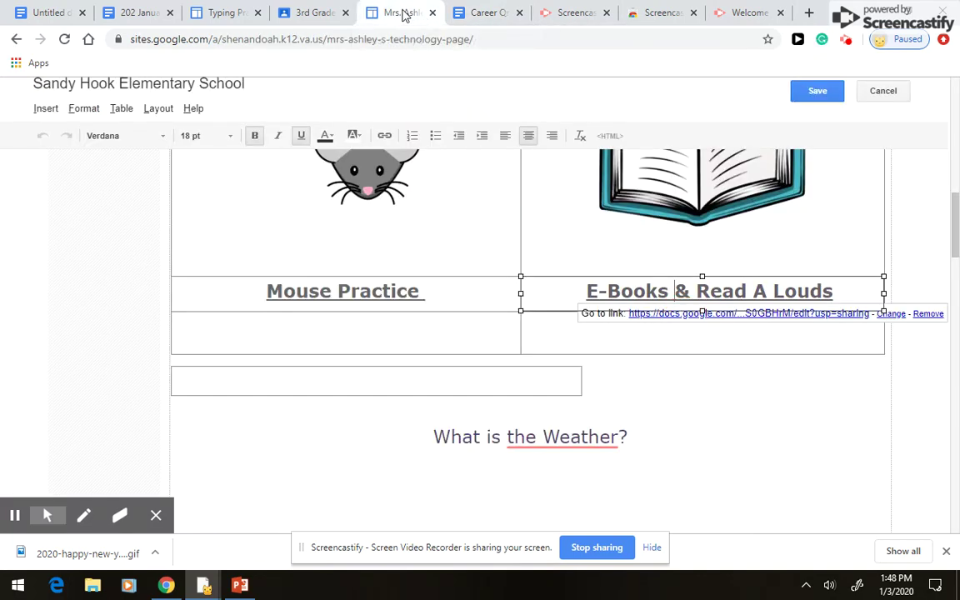
- Link the 'What is the Weather?' heading to the pasted Weather Alert 2020 doc address
{"action": "left_click", "coordinate": [645, 437]}
{"action": "mouse_move", "coordinate": [556, 439]}
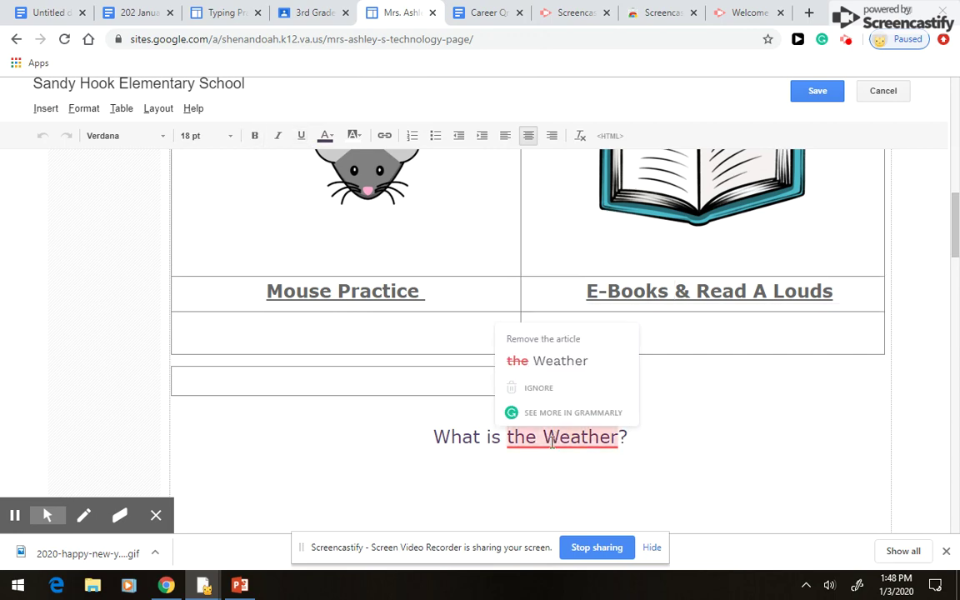
{"action": "right_click", "coordinate": [553, 444]}
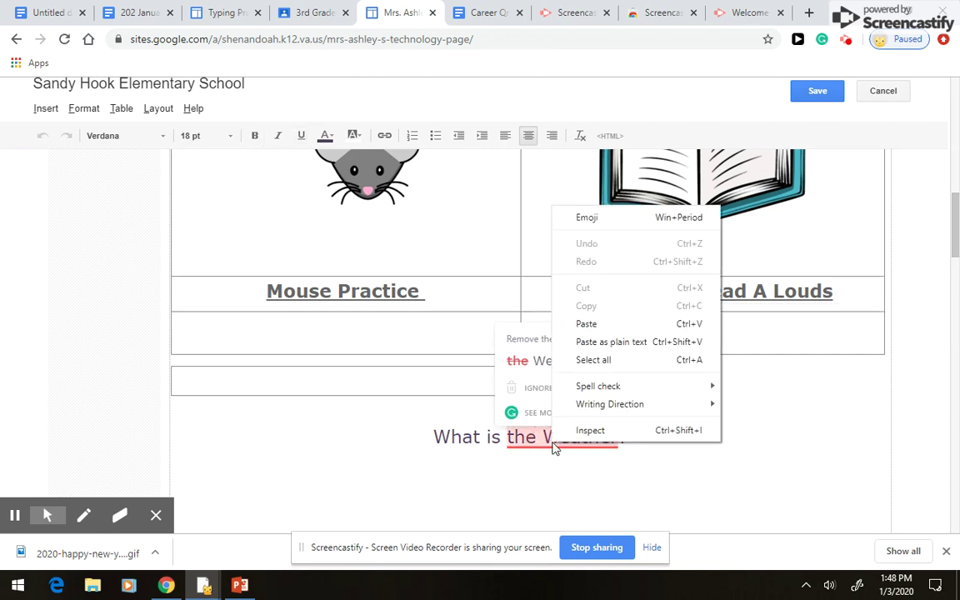
{"action": "left_click", "coordinate": [384, 134]}
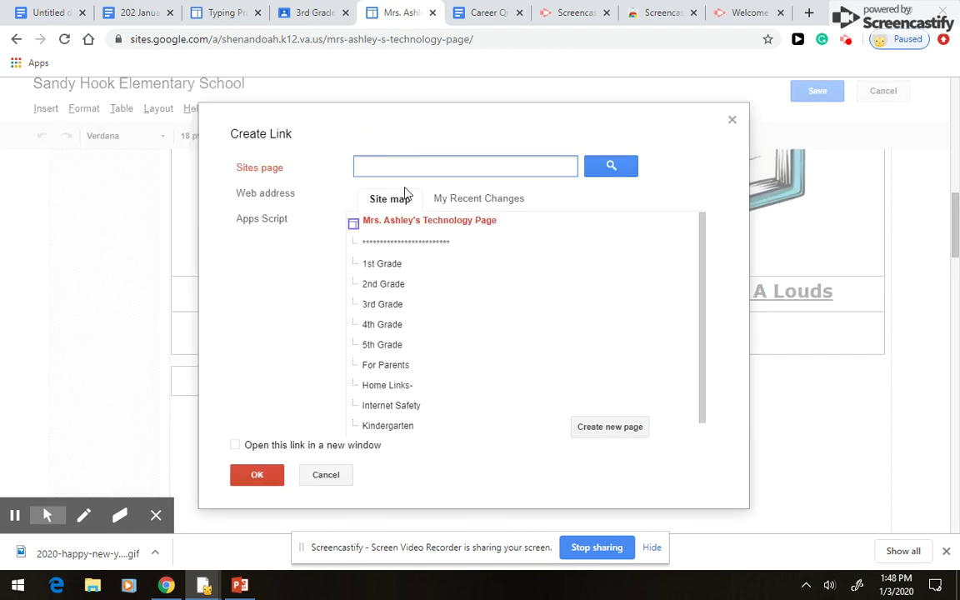
{"action": "left_click", "coordinate": [281, 195]}
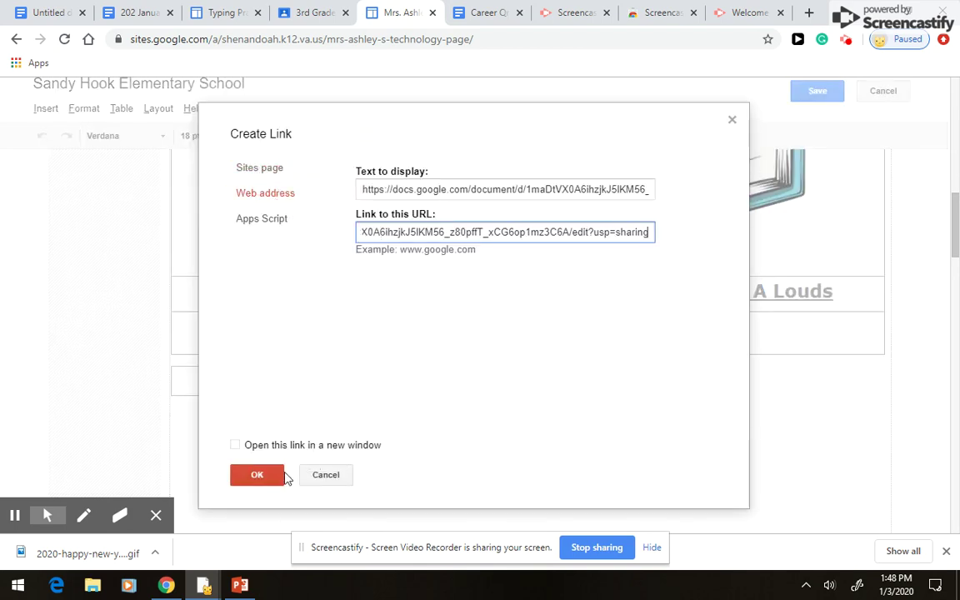
{"action": "left_click", "coordinate": [258, 475]}
{"action": "mouse_move", "coordinate": [627, 472]}
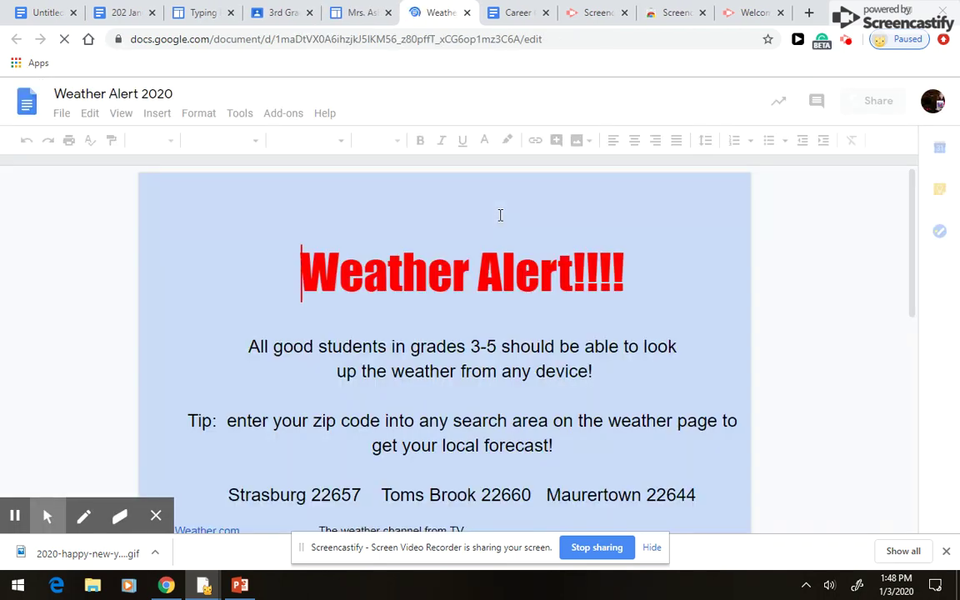
- Scroll the Weather Alert 2020 doc down to its Weather.com link
{"action": "scroll", "coordinate": [601, 294], "scroll_direction": "down", "scroll_amount": 1}
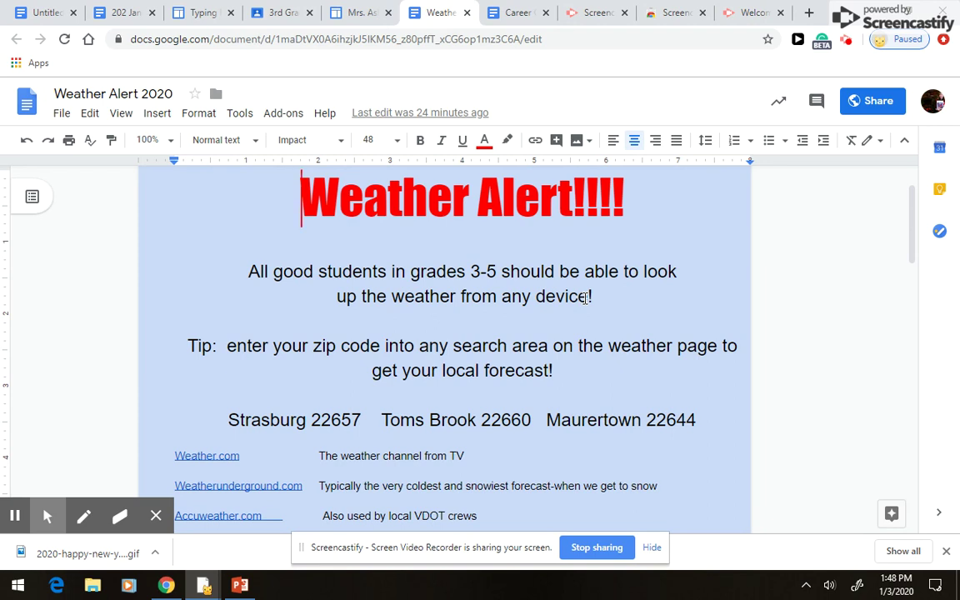
{"action": "scroll", "coordinate": [587, 297], "scroll_direction": "down", "scroll_amount": 2}
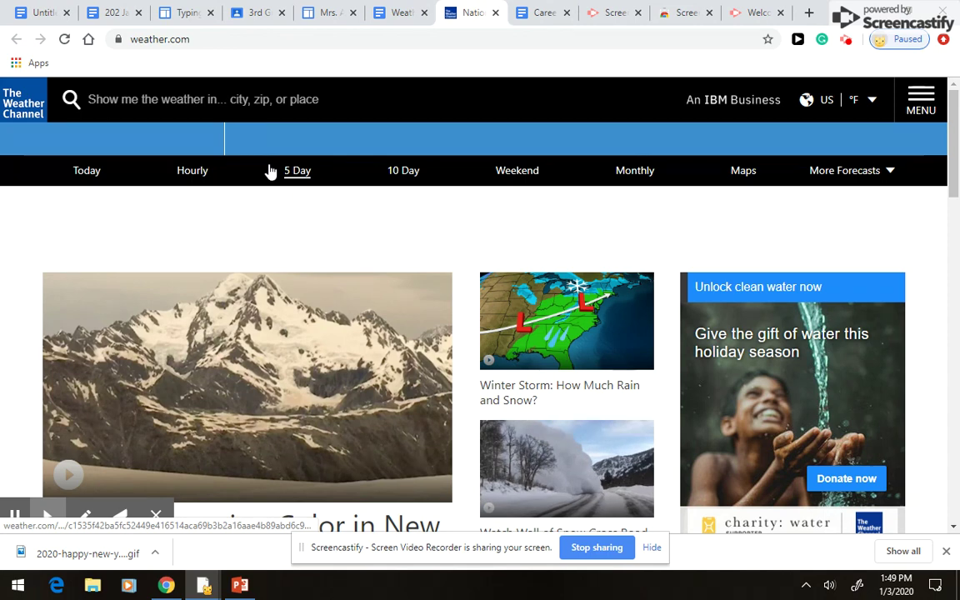
- Search weather.com for zip code 22657 and open the Strasburg, VA forecast
{"action": "left_click", "coordinate": [237, 94]}
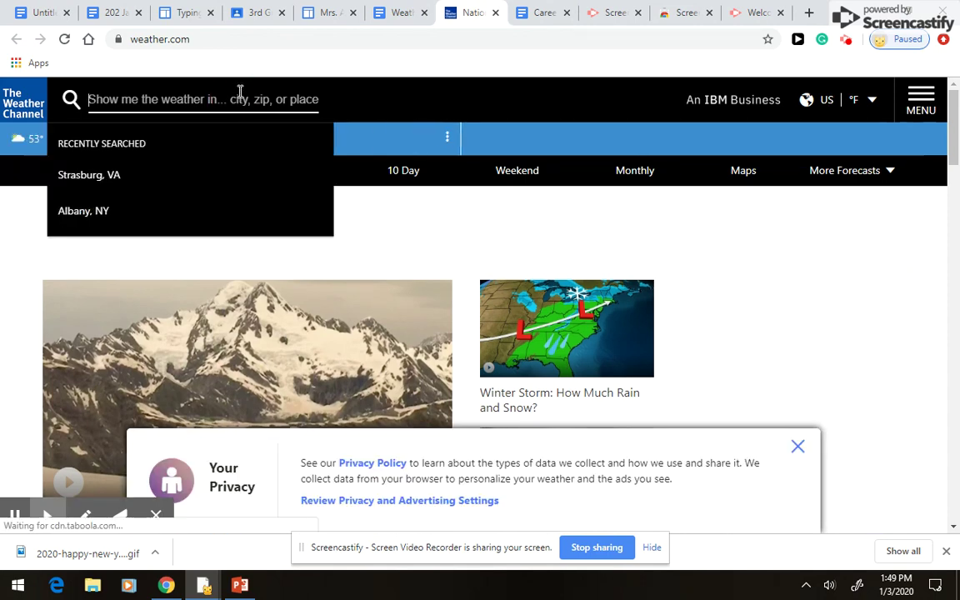
{"action": "type", "text": "22657"}
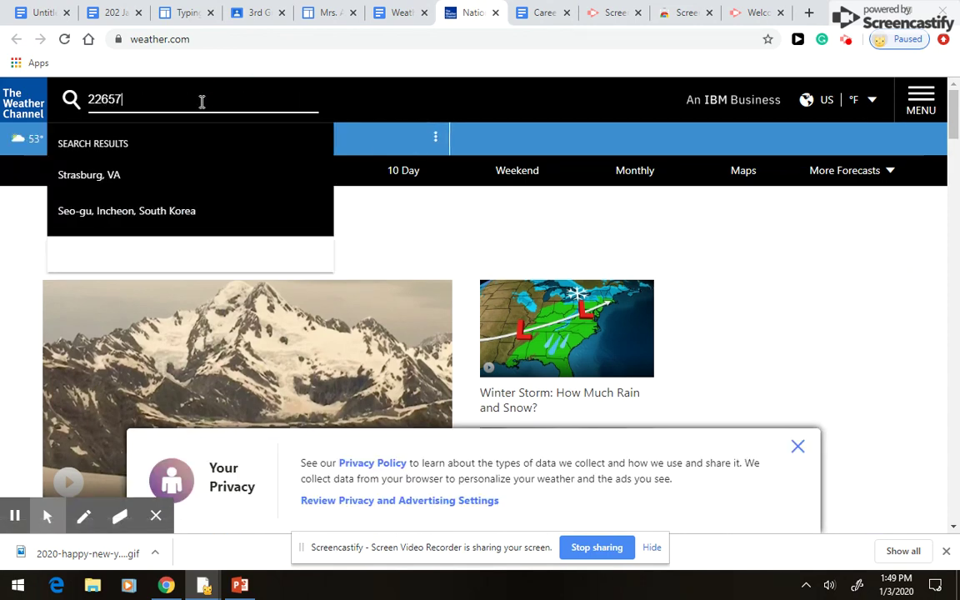
{"action": "key", "text": "Return"}
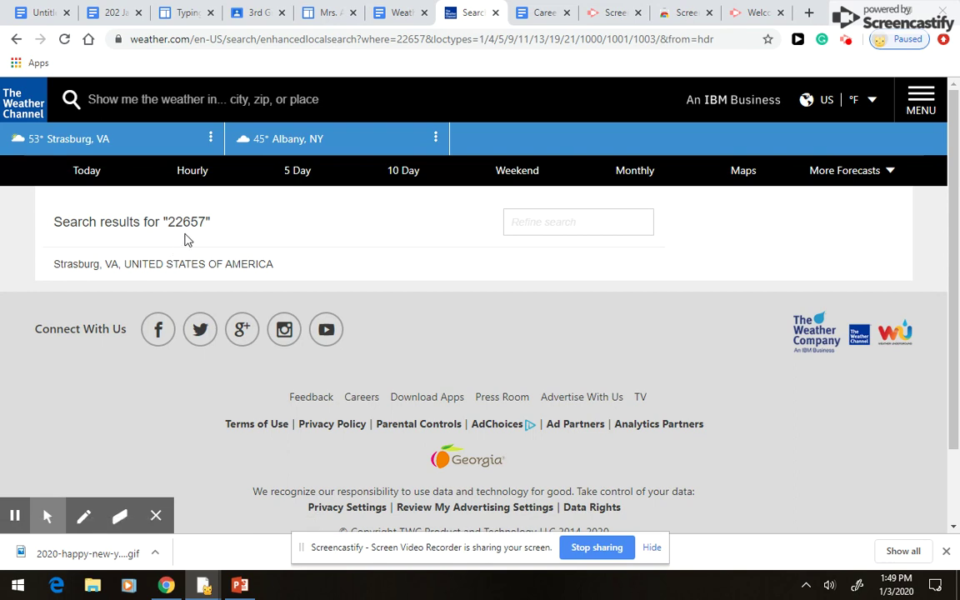
{"action": "scroll", "coordinate": [184, 240], "scroll_direction": "down", "scroll_amount": 2}
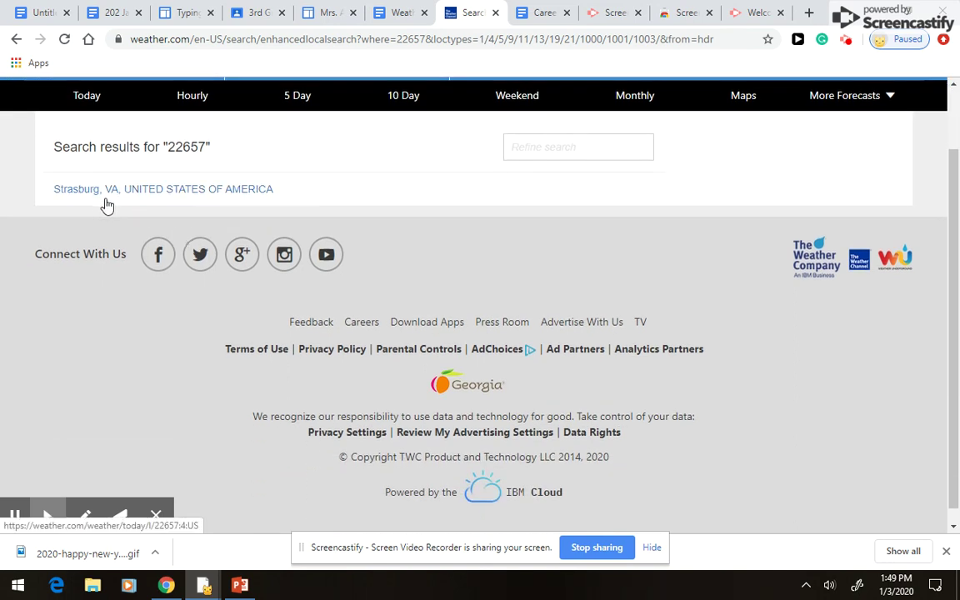
{"action": "left_click", "coordinate": [157, 198]}
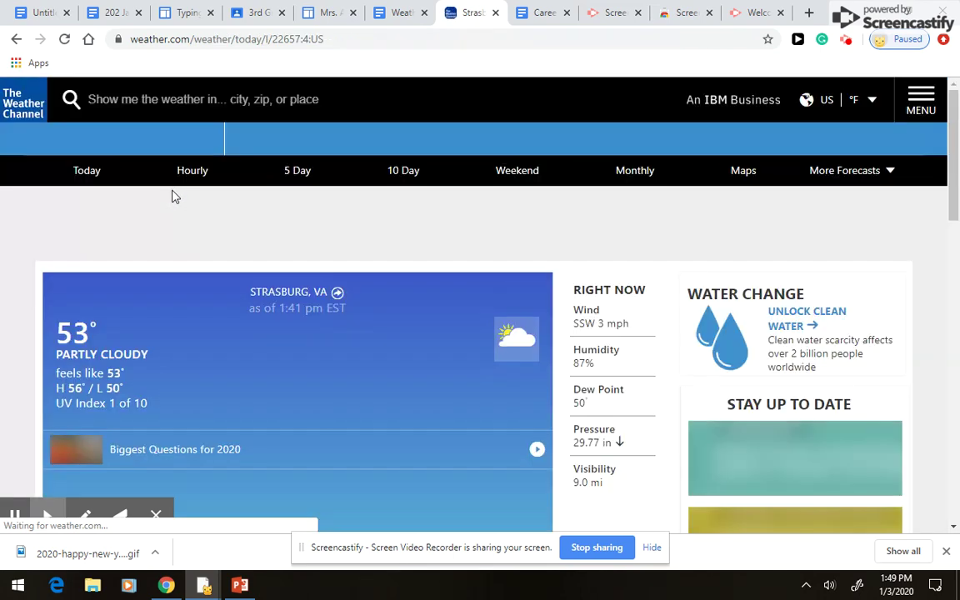
- Review the Strasburg 10 Day forecast, then close the weather tab
{"action": "scroll", "coordinate": [443, 362], "scroll_direction": "down", "scroll_amount": 1}
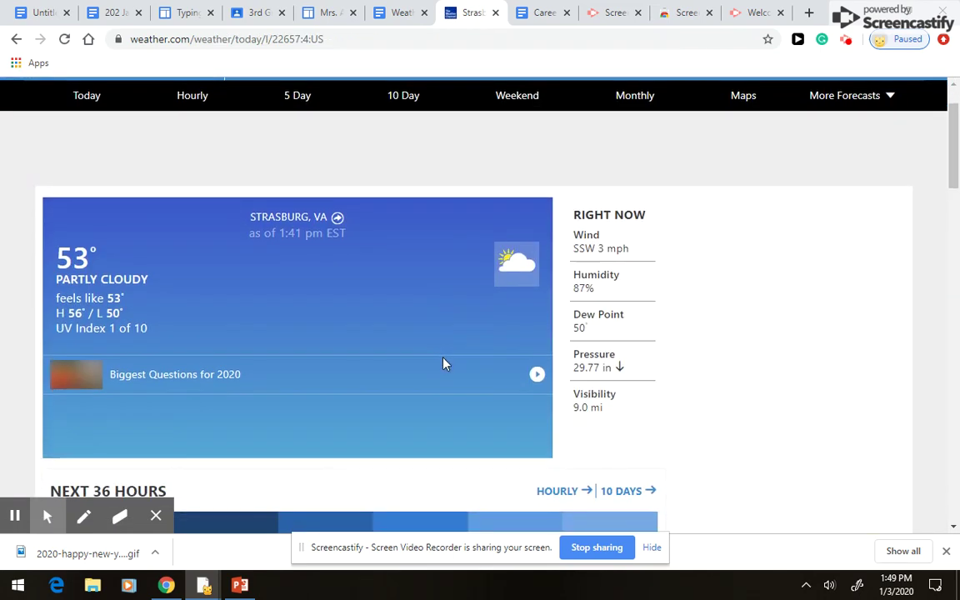
{"action": "scroll", "coordinate": [444, 363], "scroll_direction": "down", "scroll_amount": 3}
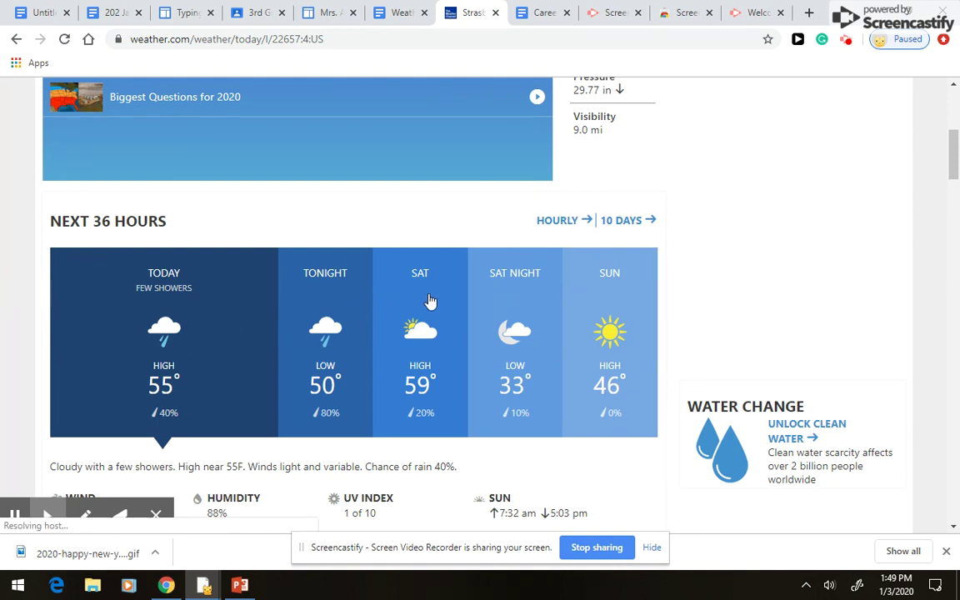
{"action": "left_click", "coordinate": [624, 224]}
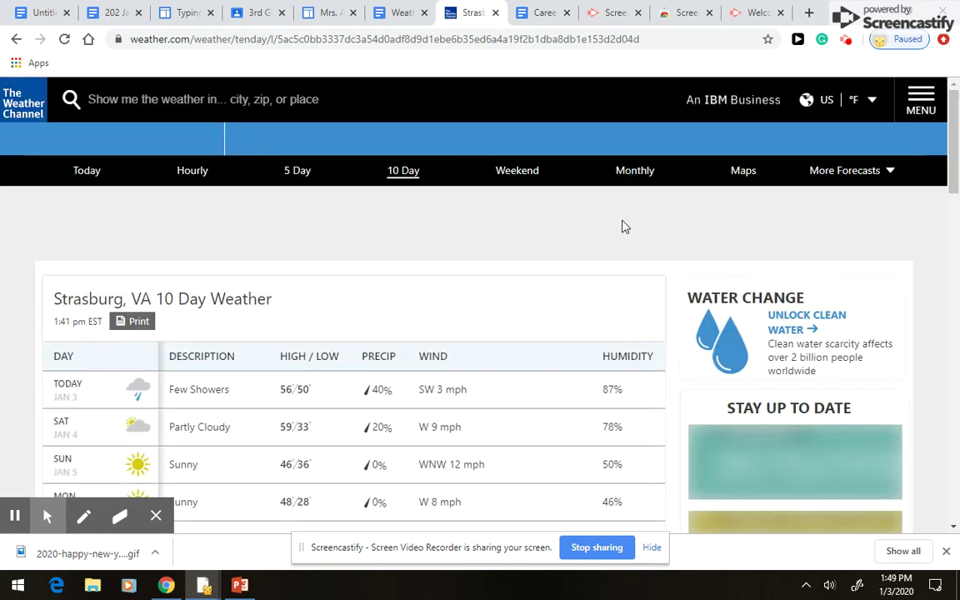
{"action": "scroll", "coordinate": [236, 387], "scroll_direction": "down", "scroll_amount": 3}
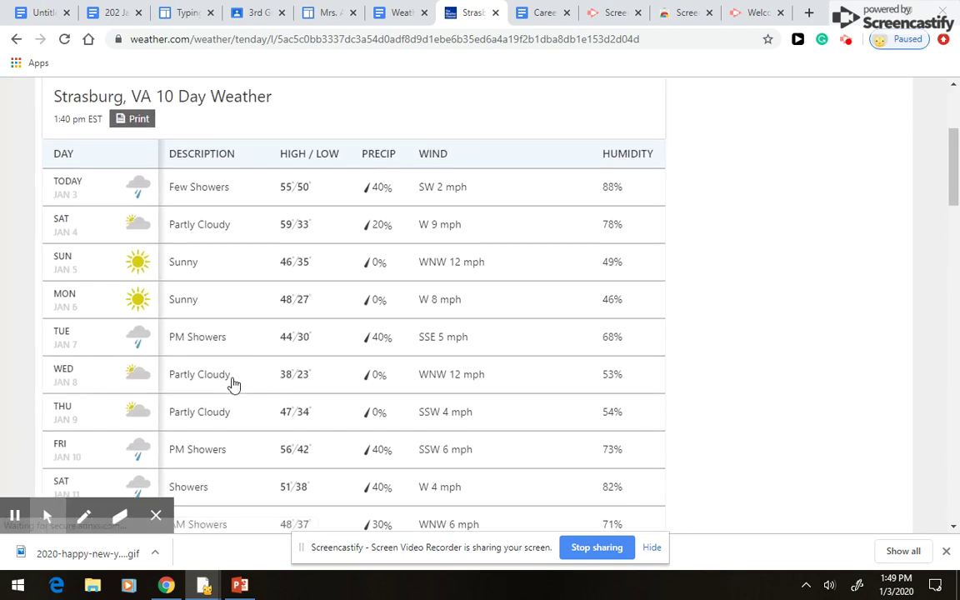
{"action": "scroll", "coordinate": [233, 385], "scroll_direction": "down", "scroll_amount": 3}
{"action": "scroll", "coordinate": [225, 383], "scroll_direction": "down", "scroll_amount": 5}
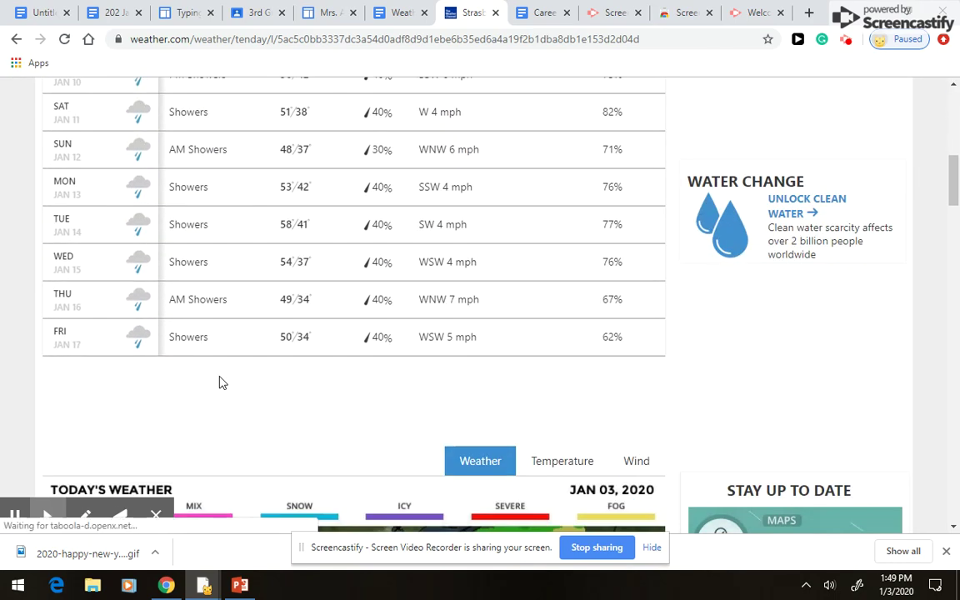
{"action": "scroll", "coordinate": [208, 386], "scroll_direction": "up", "scroll_amount": 6}
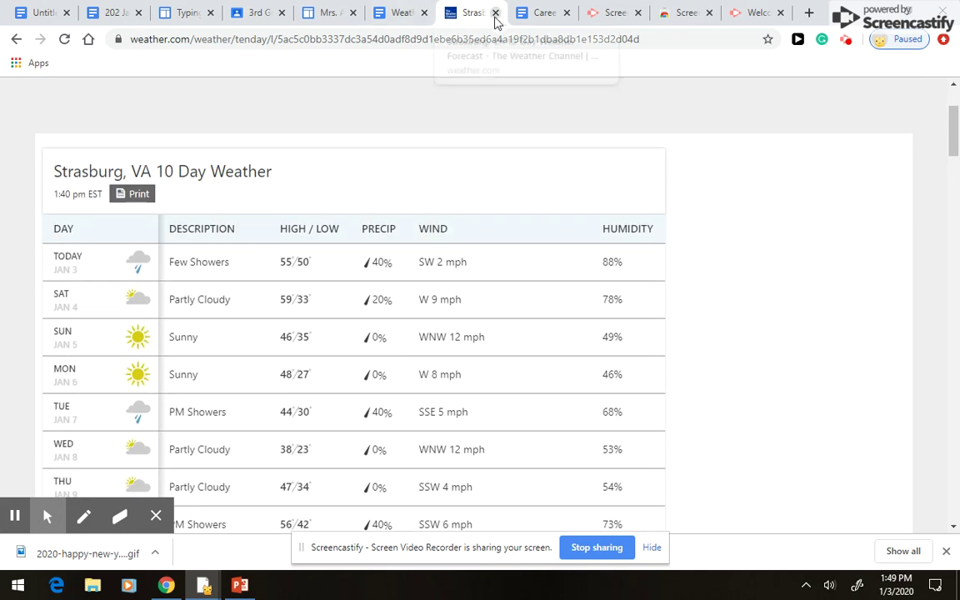
{"action": "left_click", "coordinate": [495, 14]}
- Scroll through the Weather Alert 2020 doc and close its tab
{"action": "scroll", "coordinate": [531, 408], "scroll_direction": "down", "scroll_amount": 1}
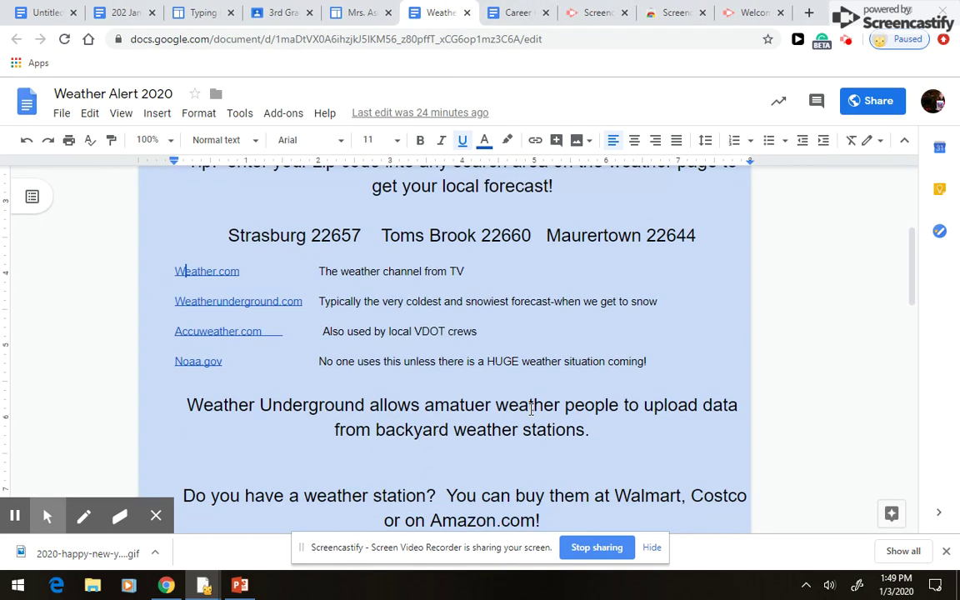
{"action": "scroll", "coordinate": [517, 412], "scroll_direction": "down", "scroll_amount": 2}
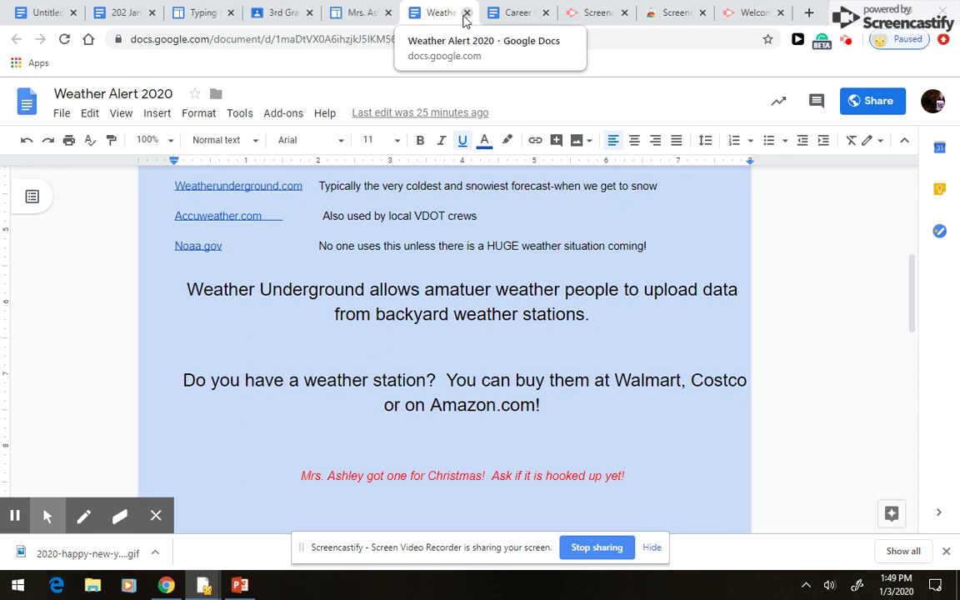
{"action": "left_click", "coordinate": [466, 13]}
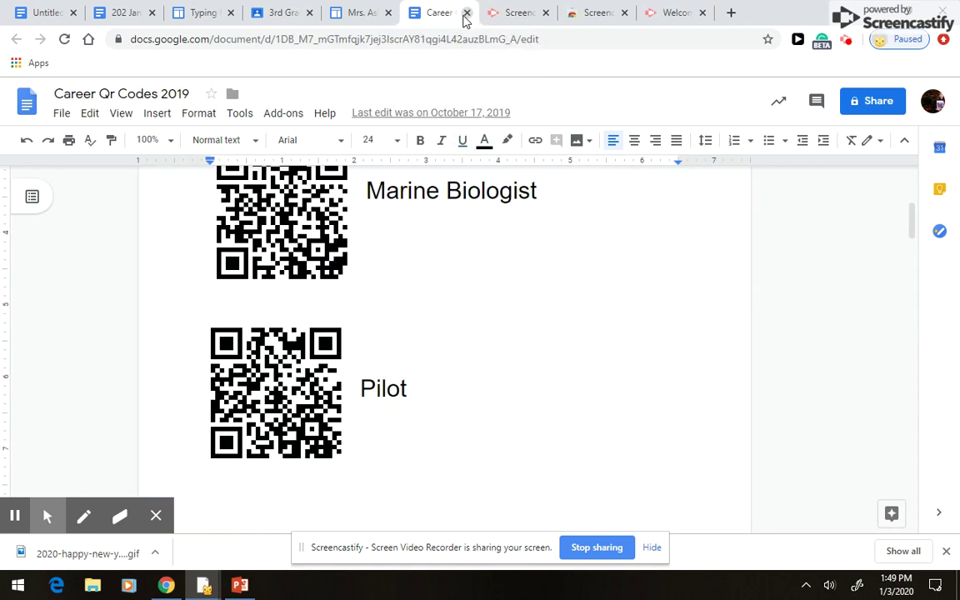
- Open Google Drive in a new tab and search it for 'snowman'
{"action": "left_click", "coordinate": [730, 13]}
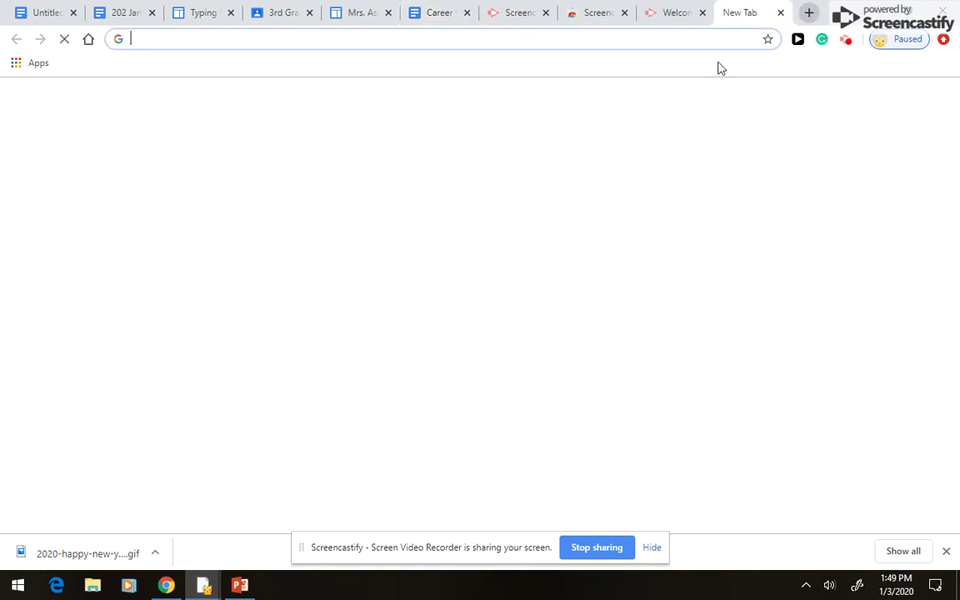
{"action": "left_click", "coordinate": [888, 100]}
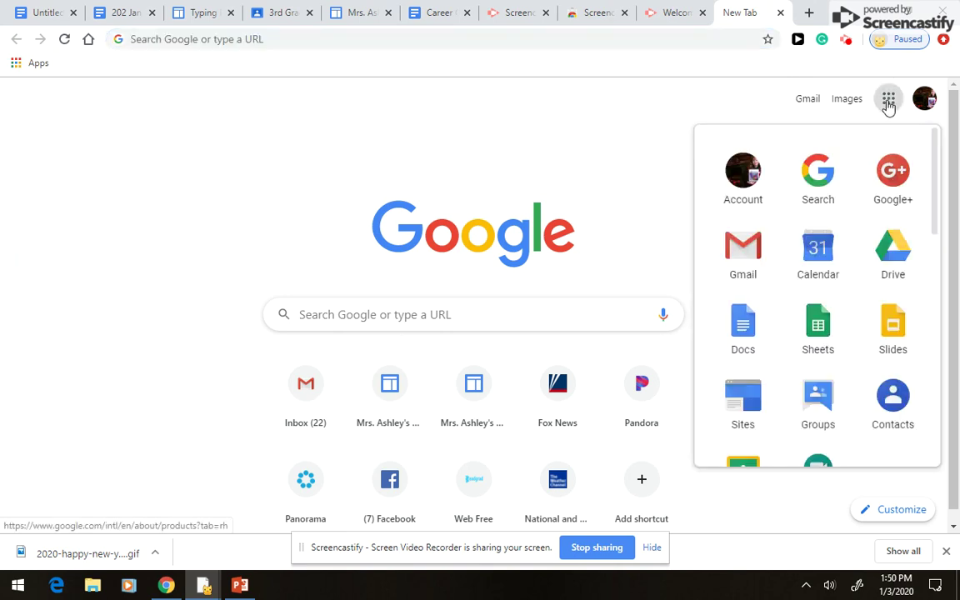
{"action": "left_click", "coordinate": [894, 254]}
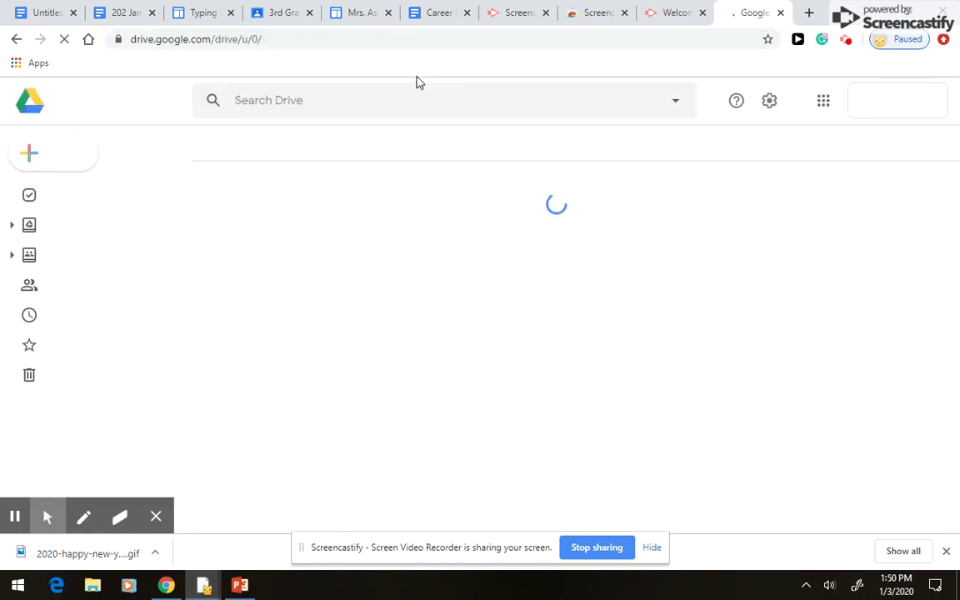
{"action": "left_click", "coordinate": [367, 104]}
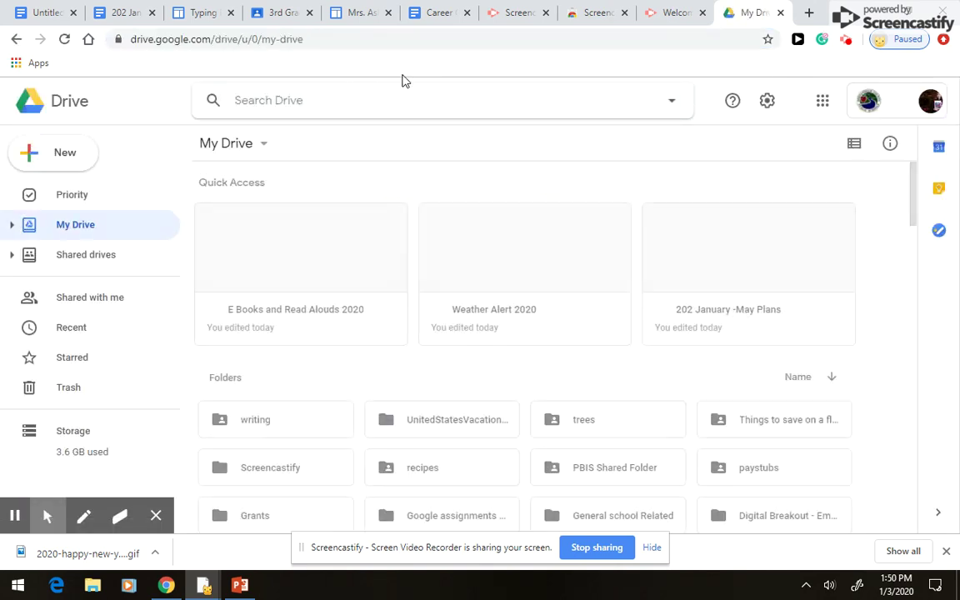
{"action": "type", "text": "snowman"}
{"action": "key", "text": "Return"}
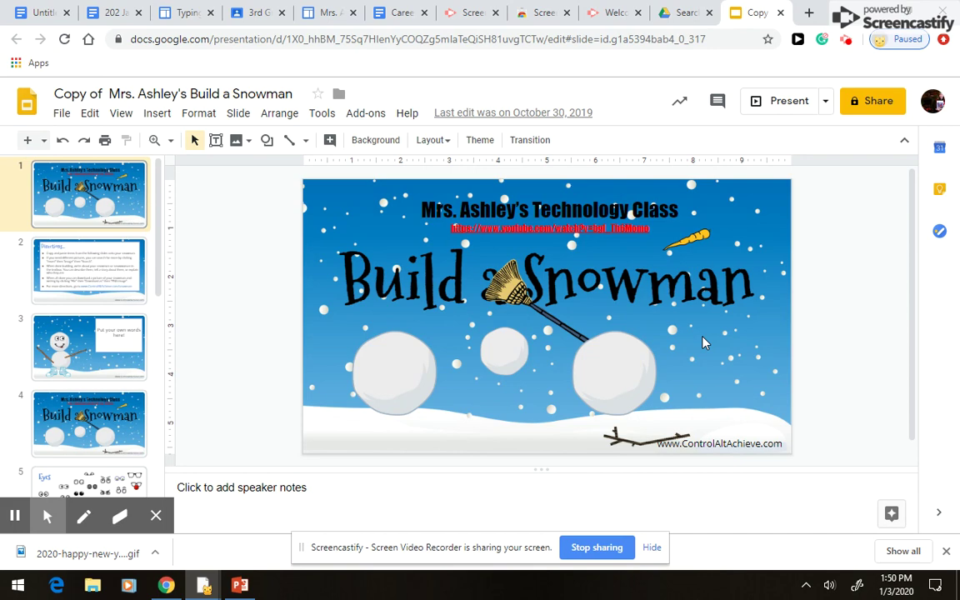
- Look through slides 3–5 and copy the raised-eyebrow eyes from the Eyes slide
{"action": "left_click", "coordinate": [107, 363]}
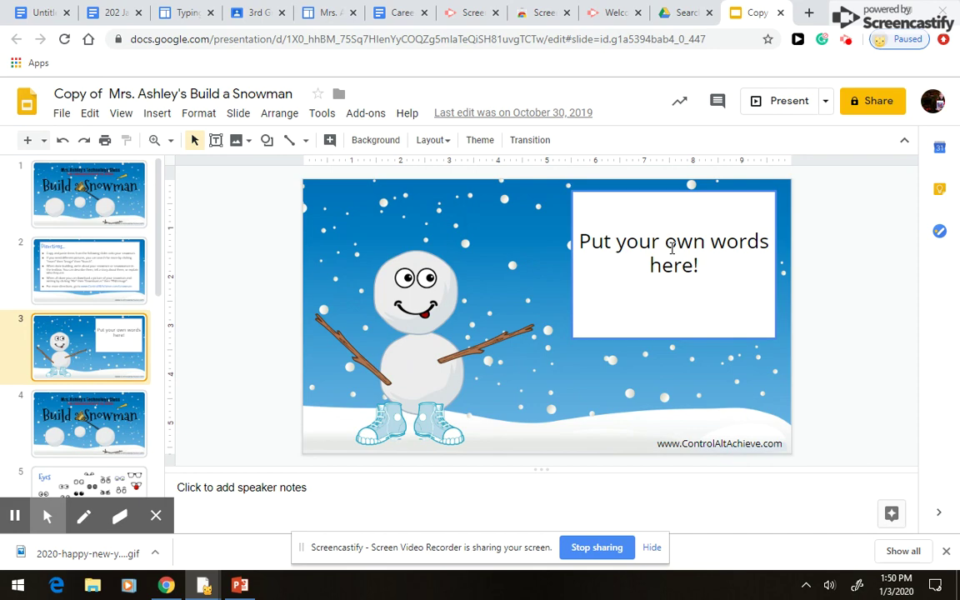
{"action": "left_click", "coordinate": [66, 422]}
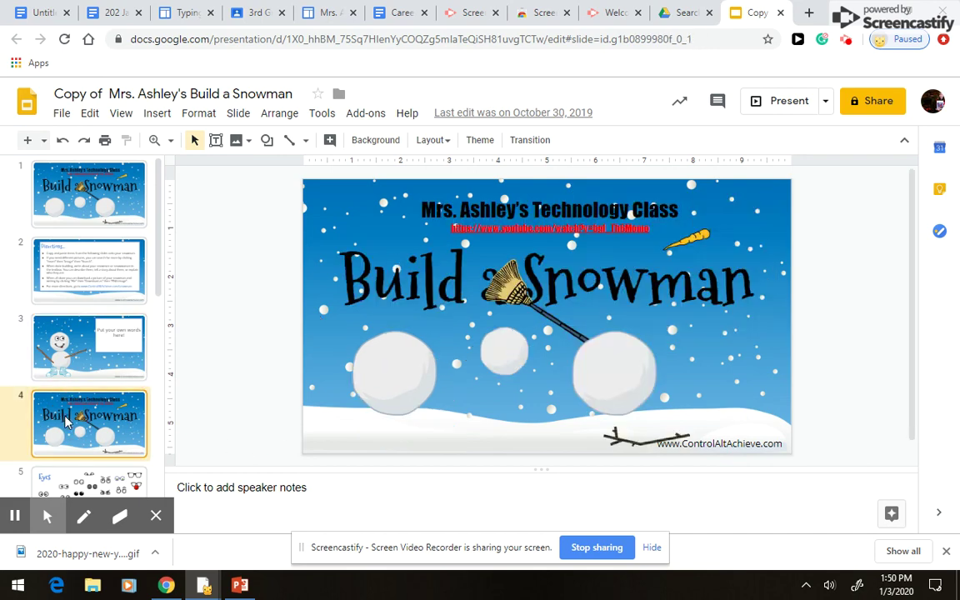
{"action": "left_click", "coordinate": [98, 483]}
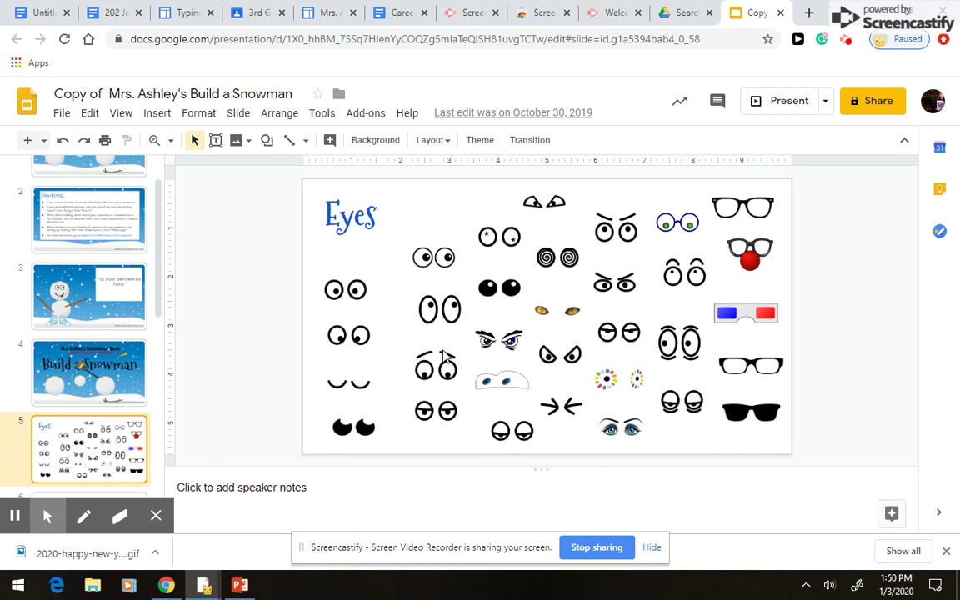
{"action": "left_click", "coordinate": [434, 367]}
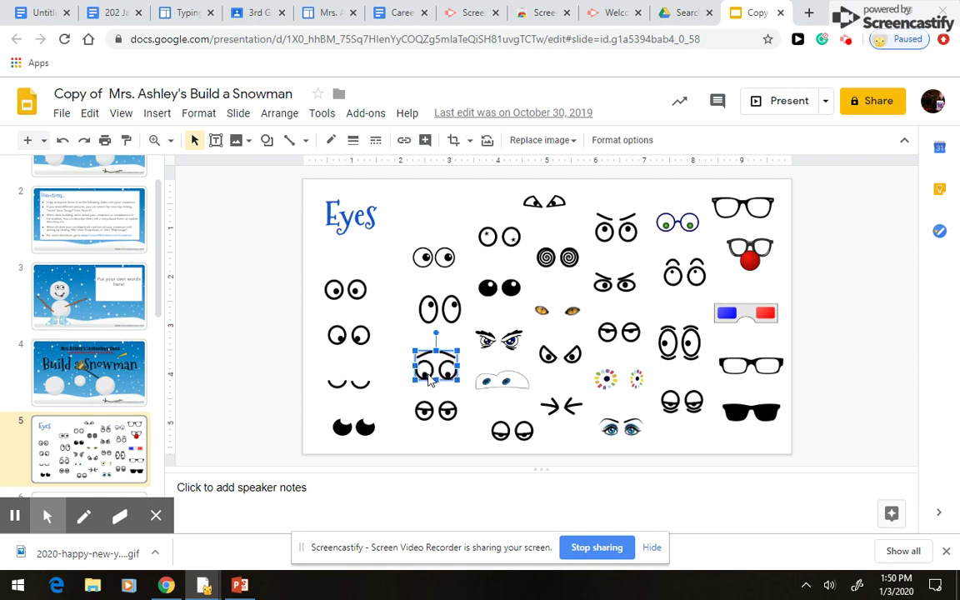
{"action": "key", "text": "Delete"}
- Paste the copied raised-eyebrow eyes onto the snowman slide 3
{"action": "left_click", "coordinate": [90, 368]}
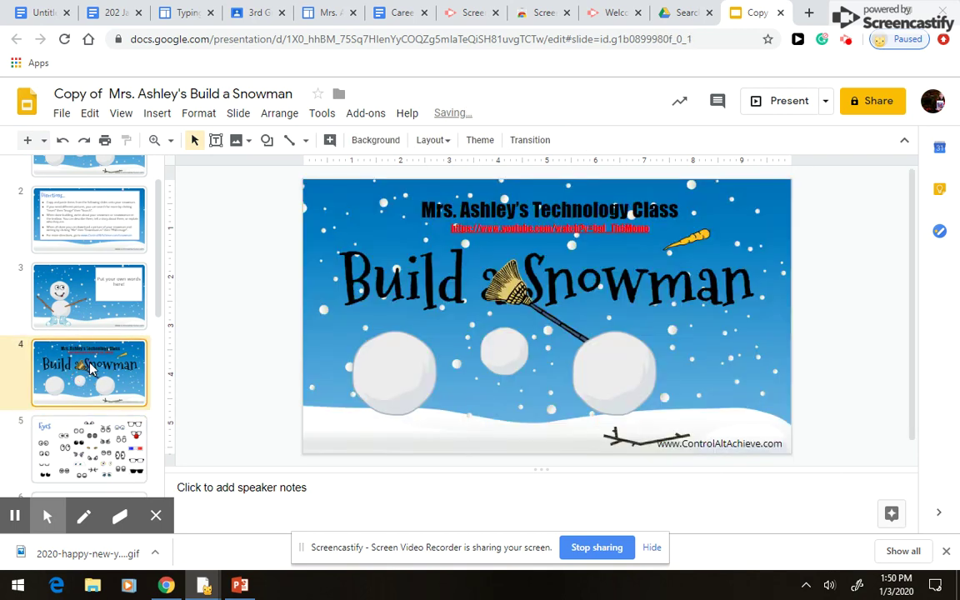
{"action": "left_click", "coordinate": [73, 288]}
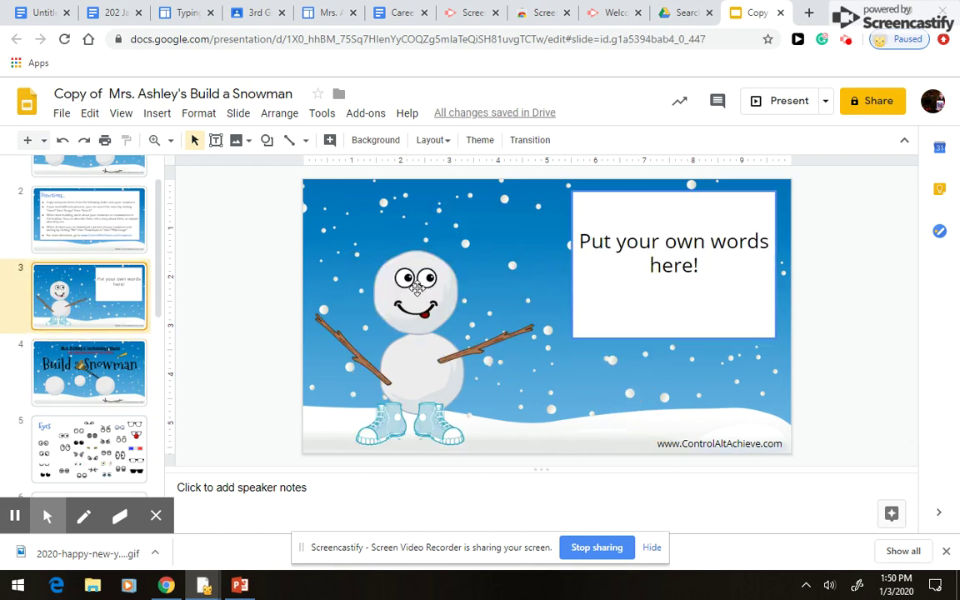
{"action": "left_click", "coordinate": [417, 287]}
{"action": "key", "text": "ctrl+z"}
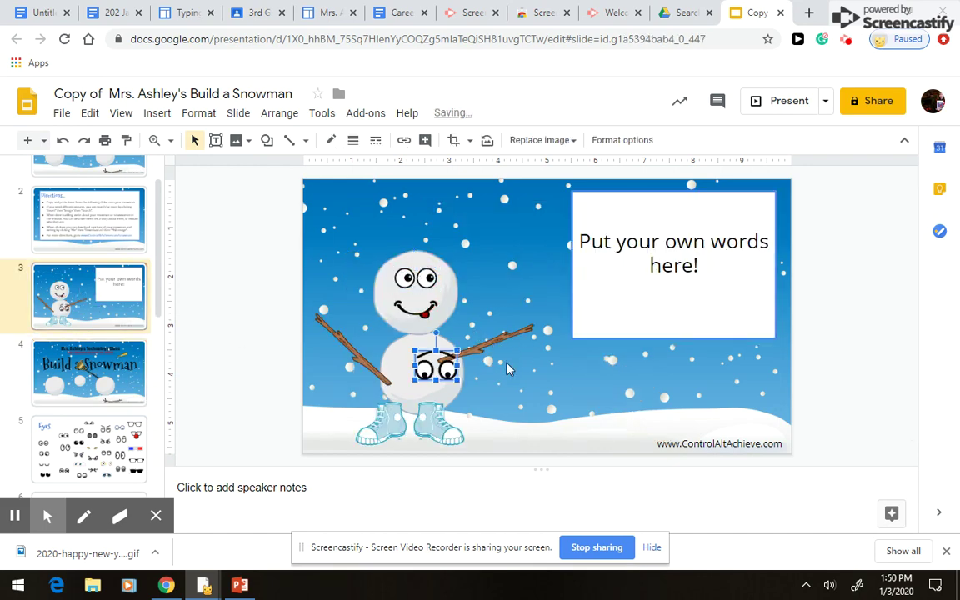
- Move the old eyes to the bottom-left corner and place the eyebrow eyes on the snowman's face
{"action": "left_click_drag", "start_coordinate": [435, 368], "coordinate": [476, 257]}
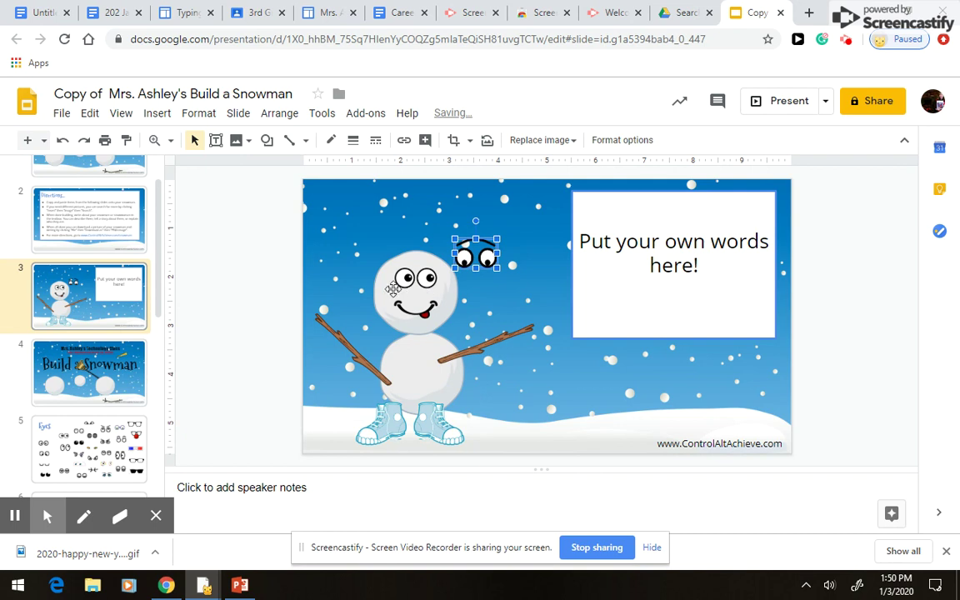
{"action": "left_click_drag", "start_coordinate": [412, 284], "coordinate": [298, 448]}
{"action": "left_click_drag", "start_coordinate": [471, 253], "coordinate": [409, 286]}
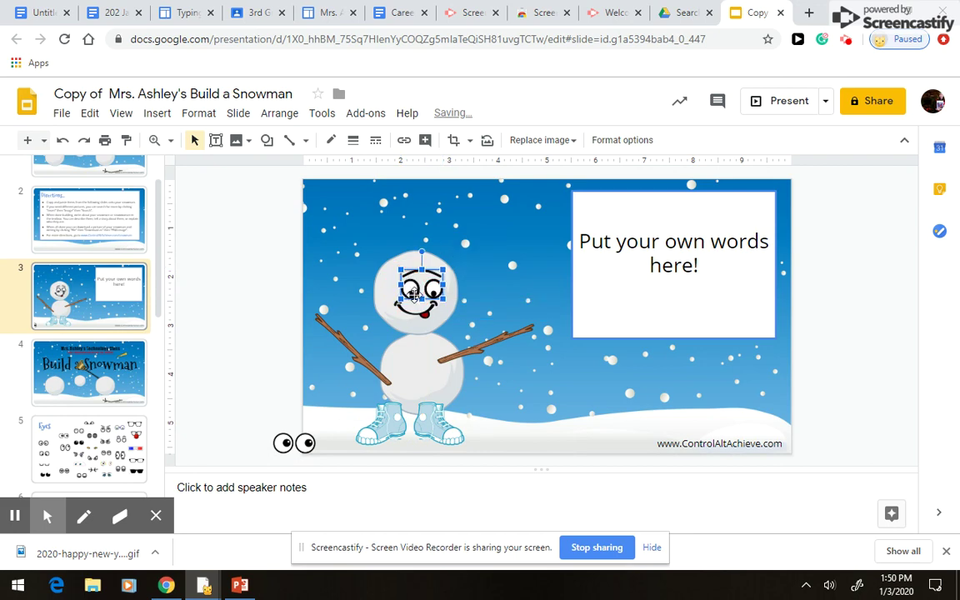
{"action": "left_click", "coordinate": [480, 285]}
{"action": "left_click", "coordinate": [432, 284]}
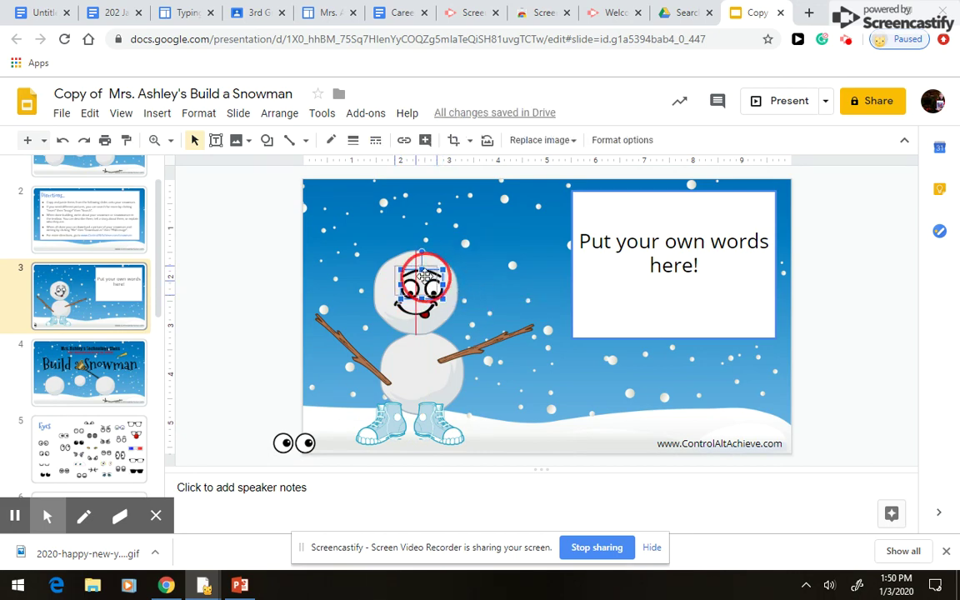